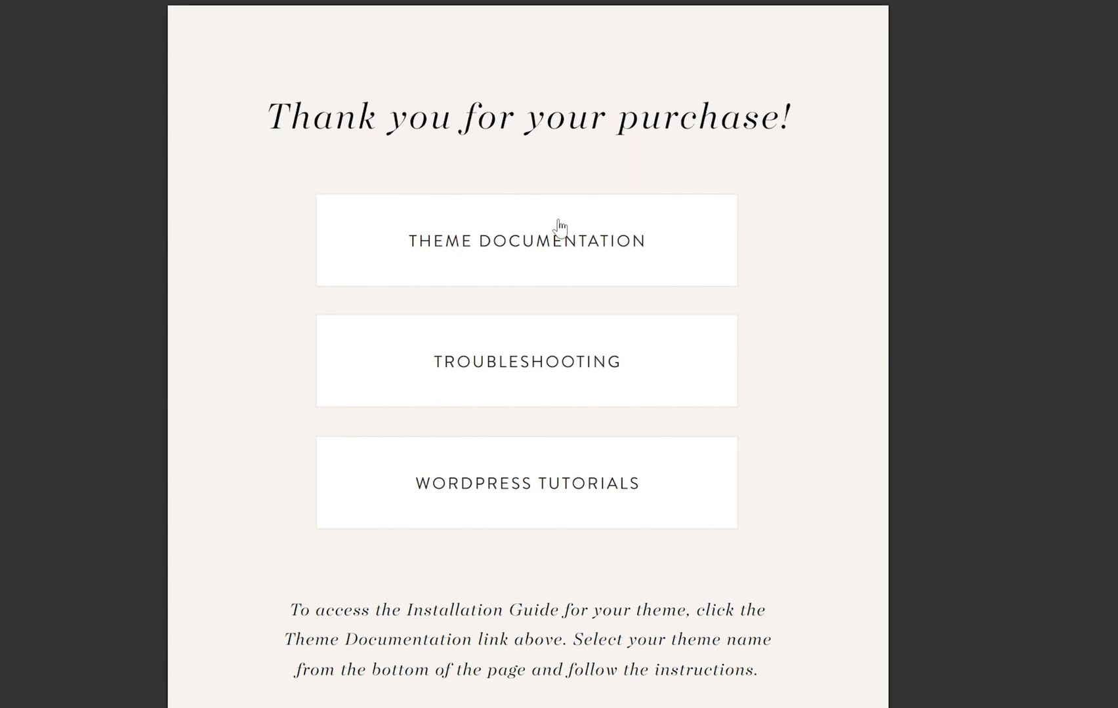
Open the 17th Avenue Designs theme documentation from the purchase thank-you page.
click(558, 254)
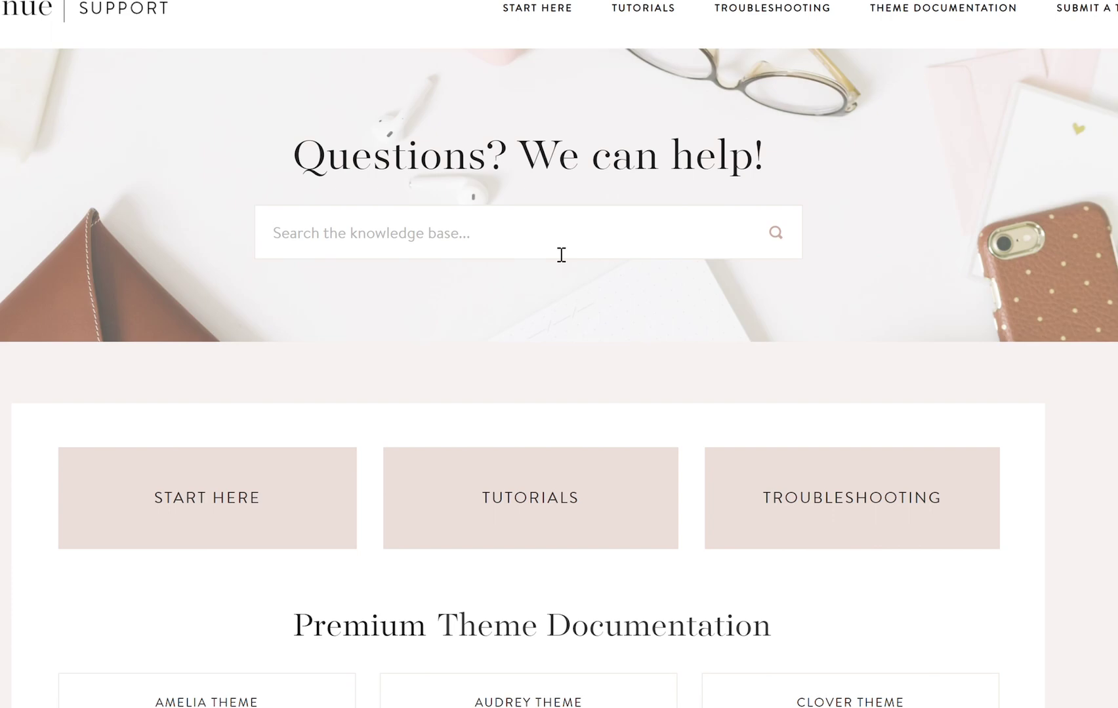
Under Premium Theme Documentation, open the Clover Theme setup article list.
scroll(628, 417, down, 4)
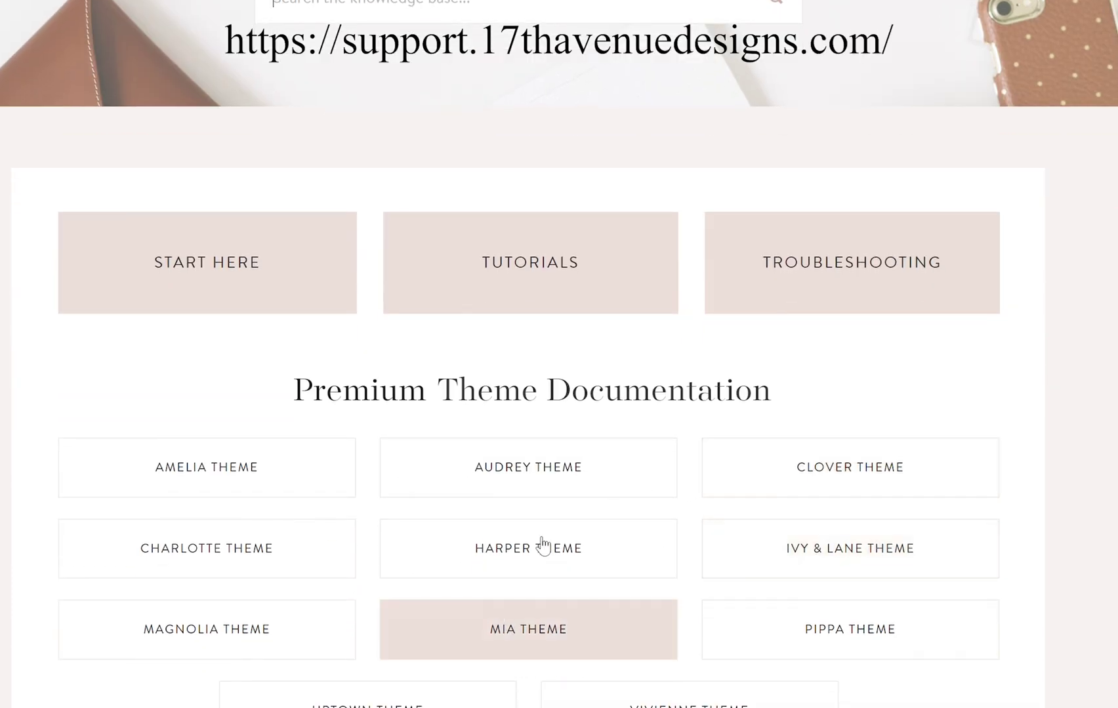
click(838, 479)
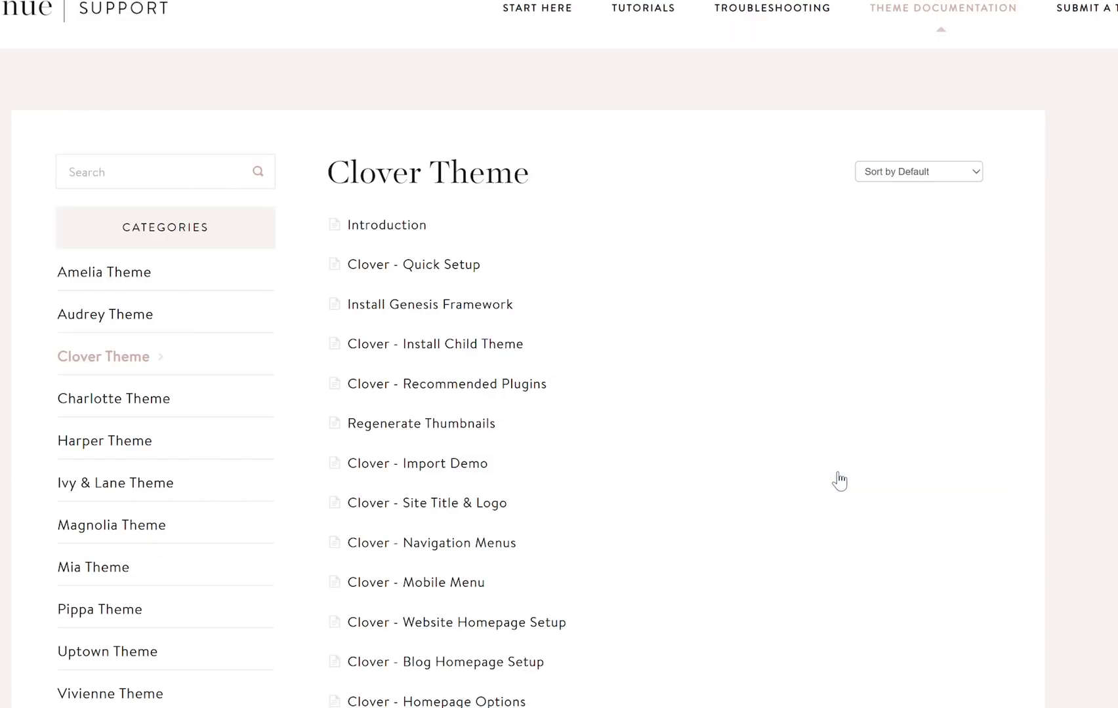
click(428, 227)
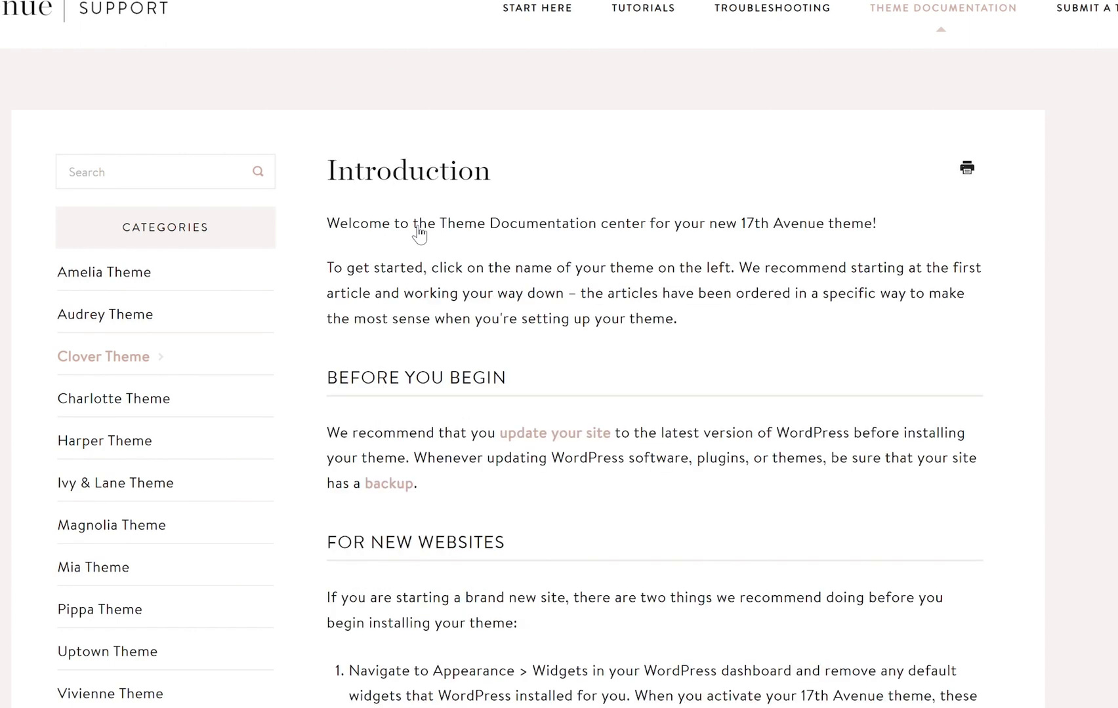
scroll(418, 233, down, 9)
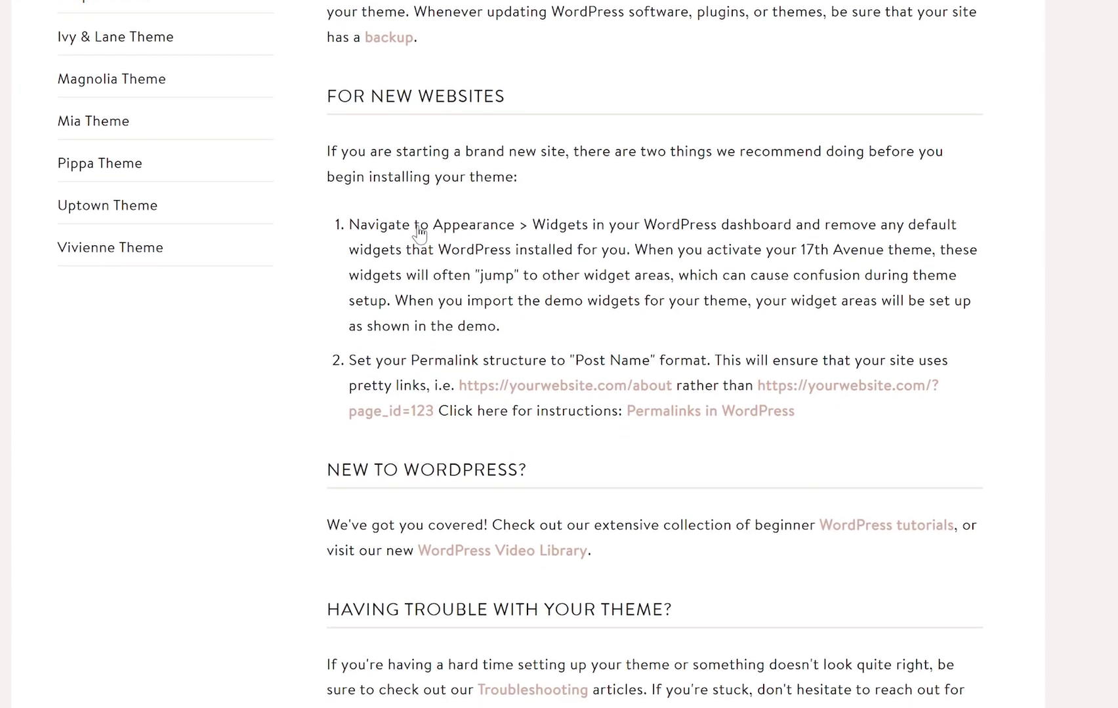
scroll(418, 233, up, 7)
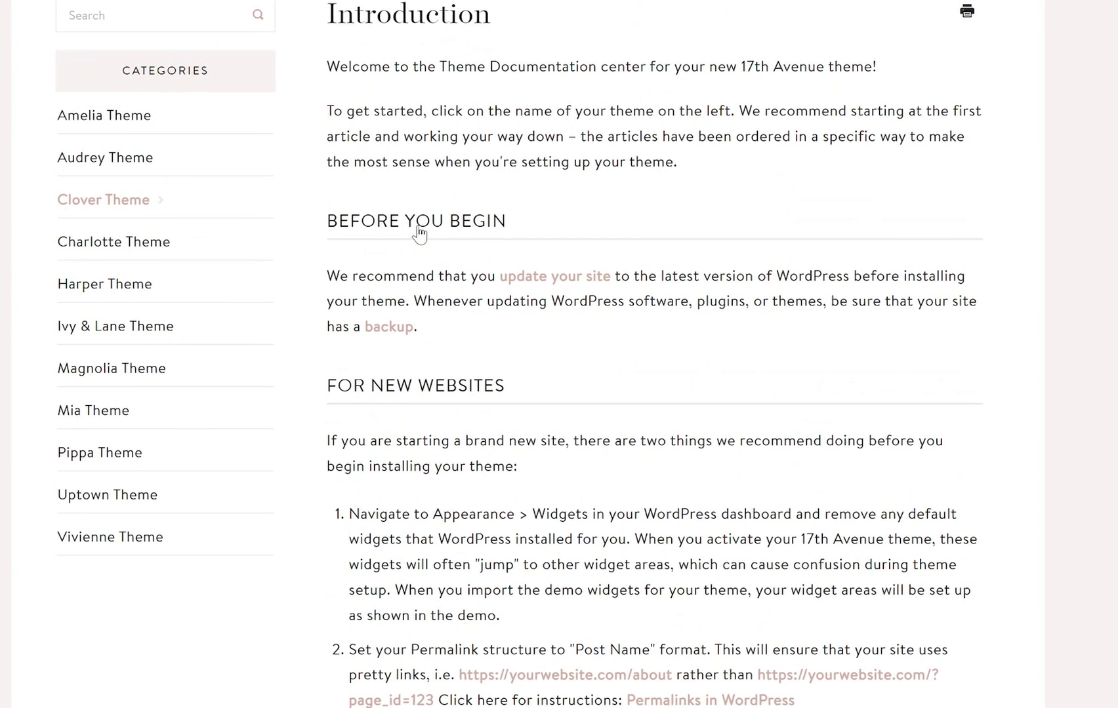
key(alt+Left)
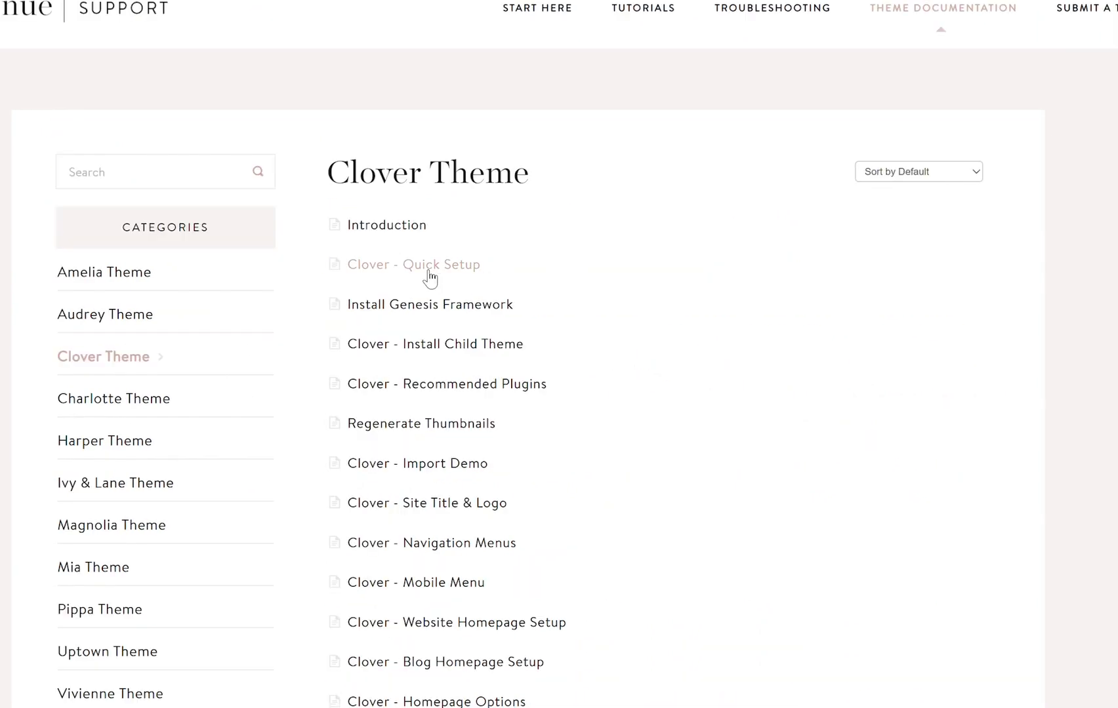
click(425, 269)
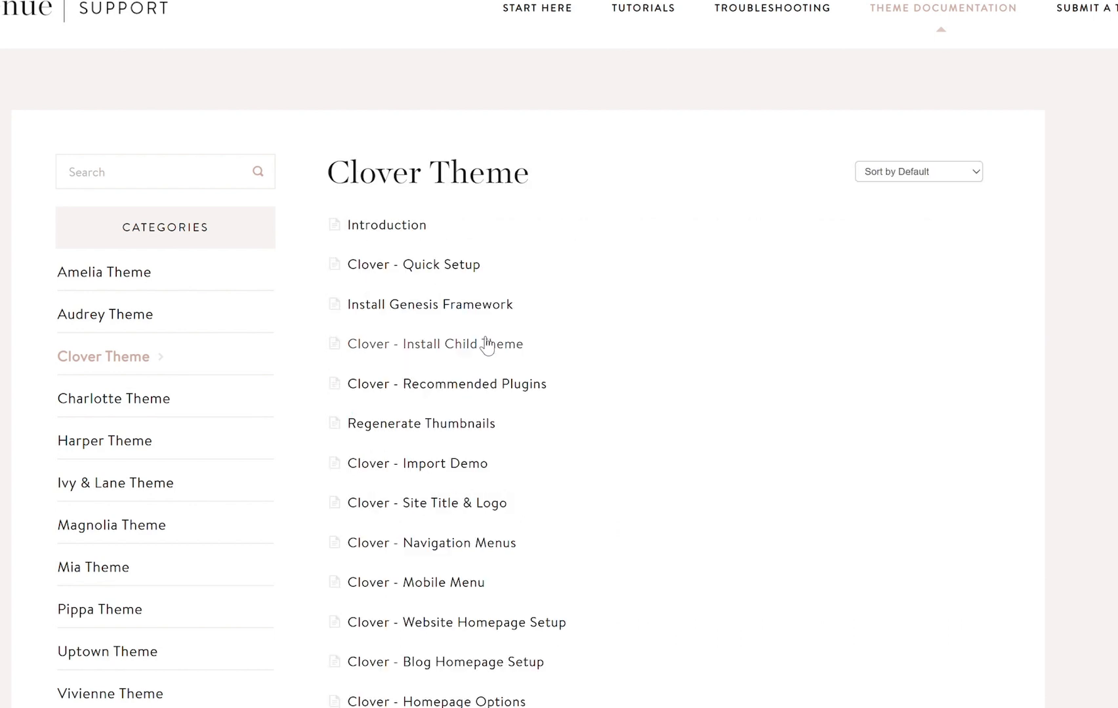
Open the Install Genesis Framework article from the Clover Theme list.
click(492, 305)
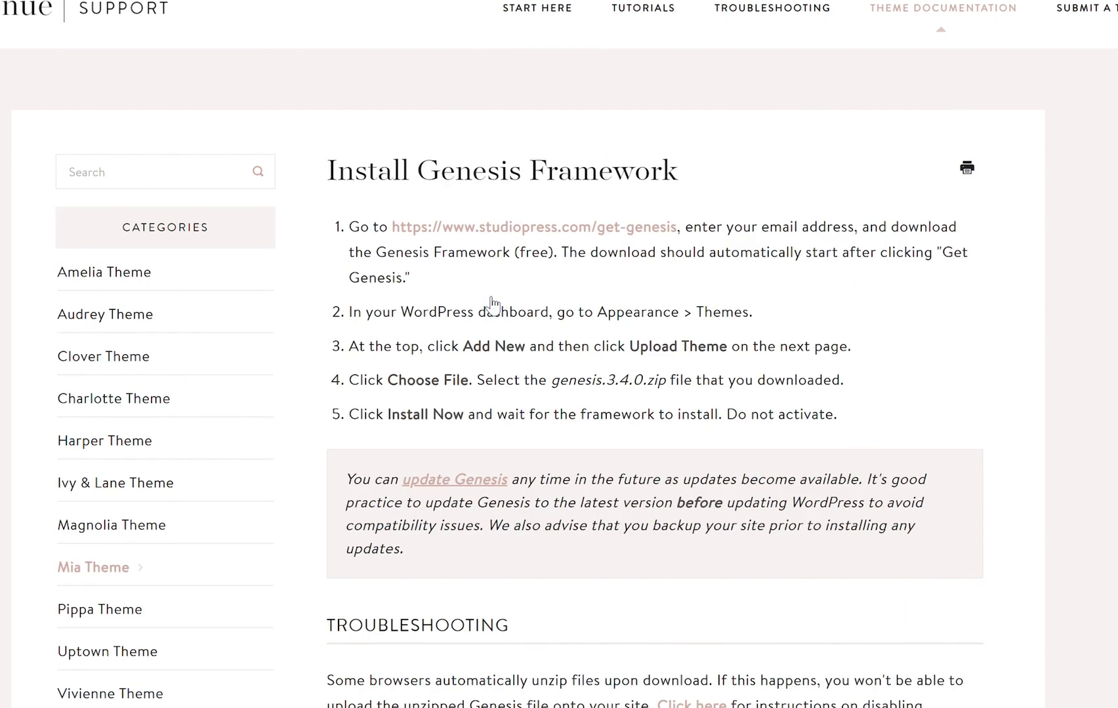
Go to studiopress.com/get-genesis and start filling the download form's First name field.
click(553, 226)
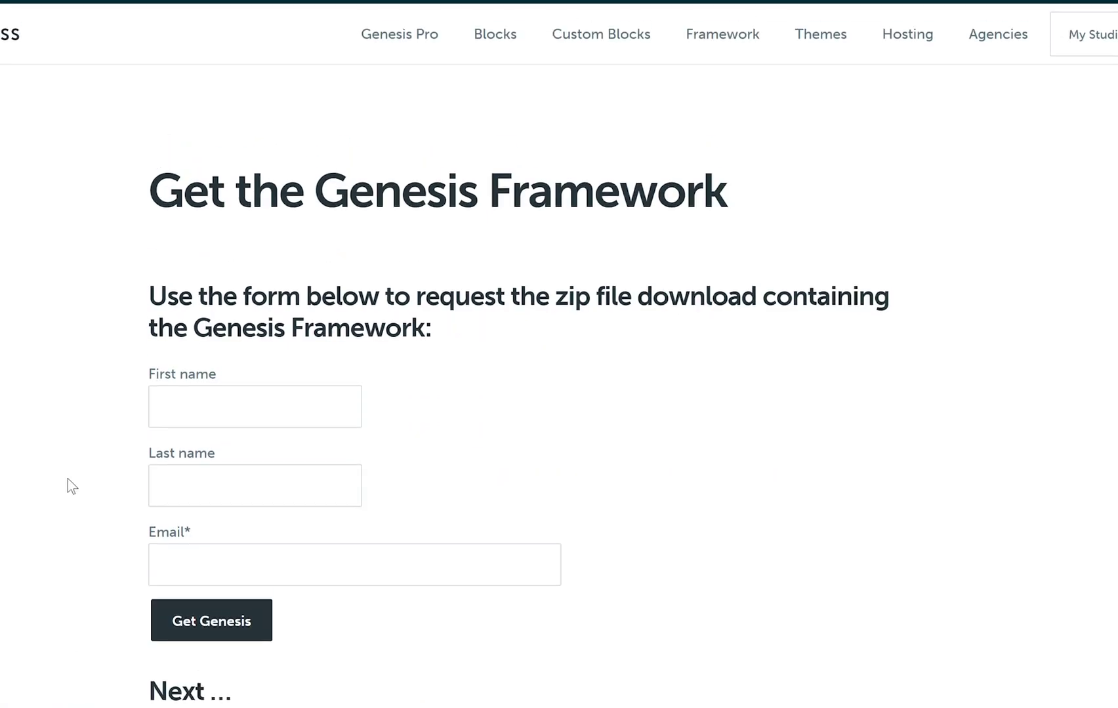
click(227, 419)
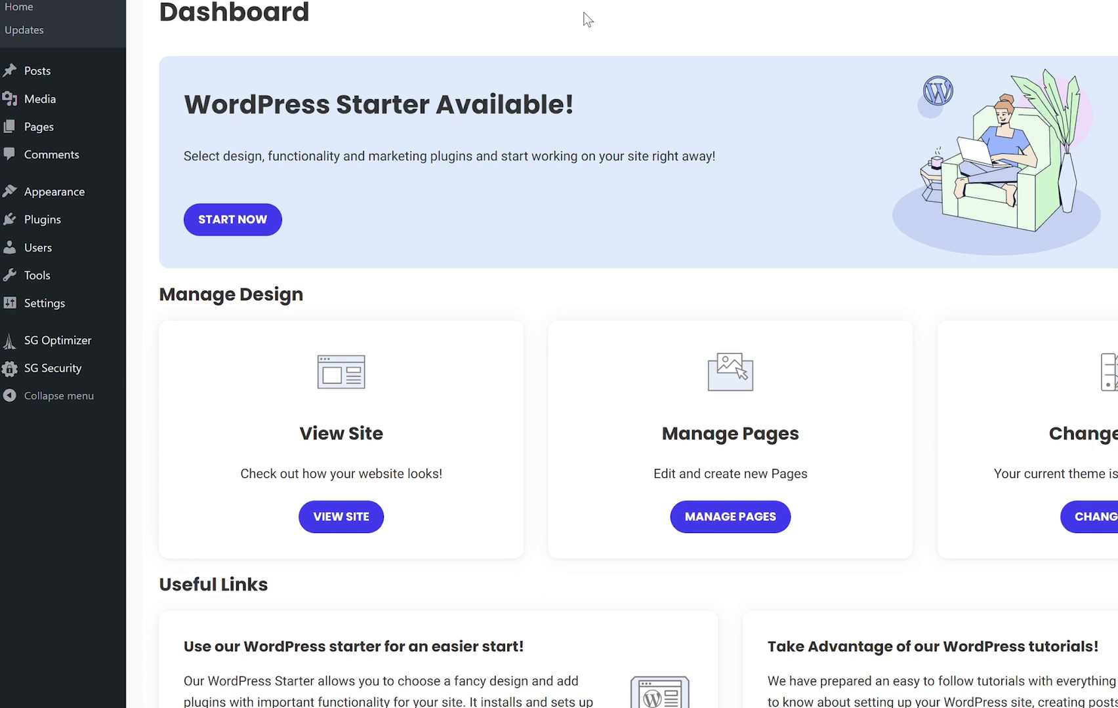
Upload and install genesis.3.4.0.zip through Appearance > Themes > Add New > Upload Theme.
mouse_move(54, 198)
click(47, 189)
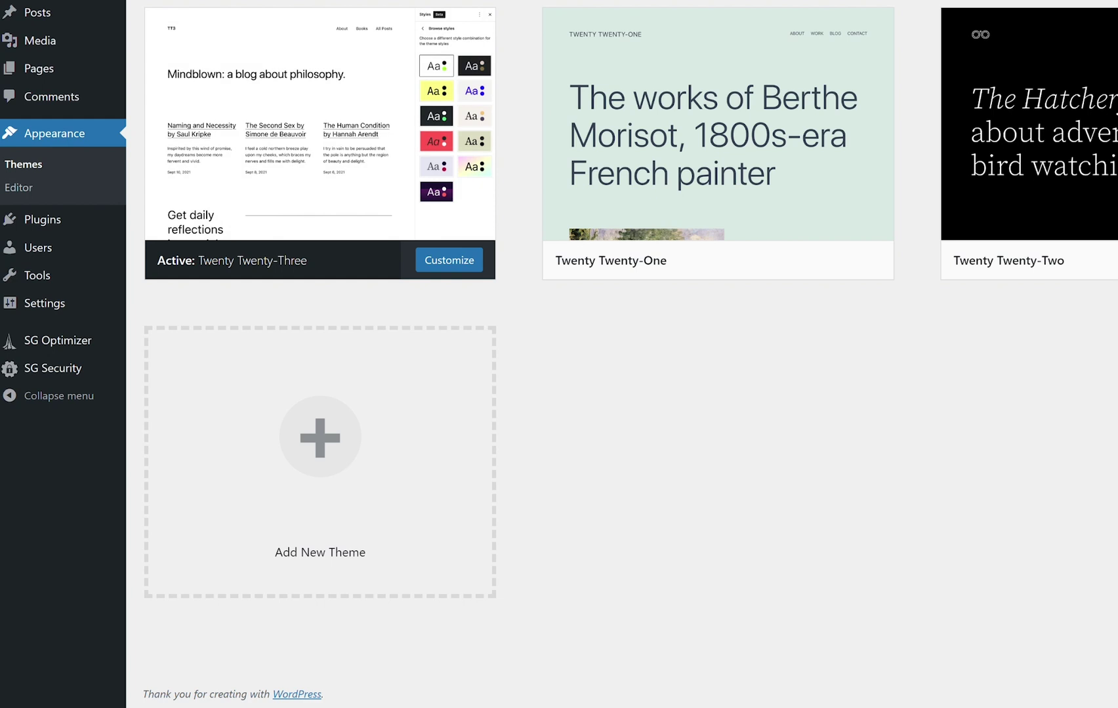
click(301, 1)
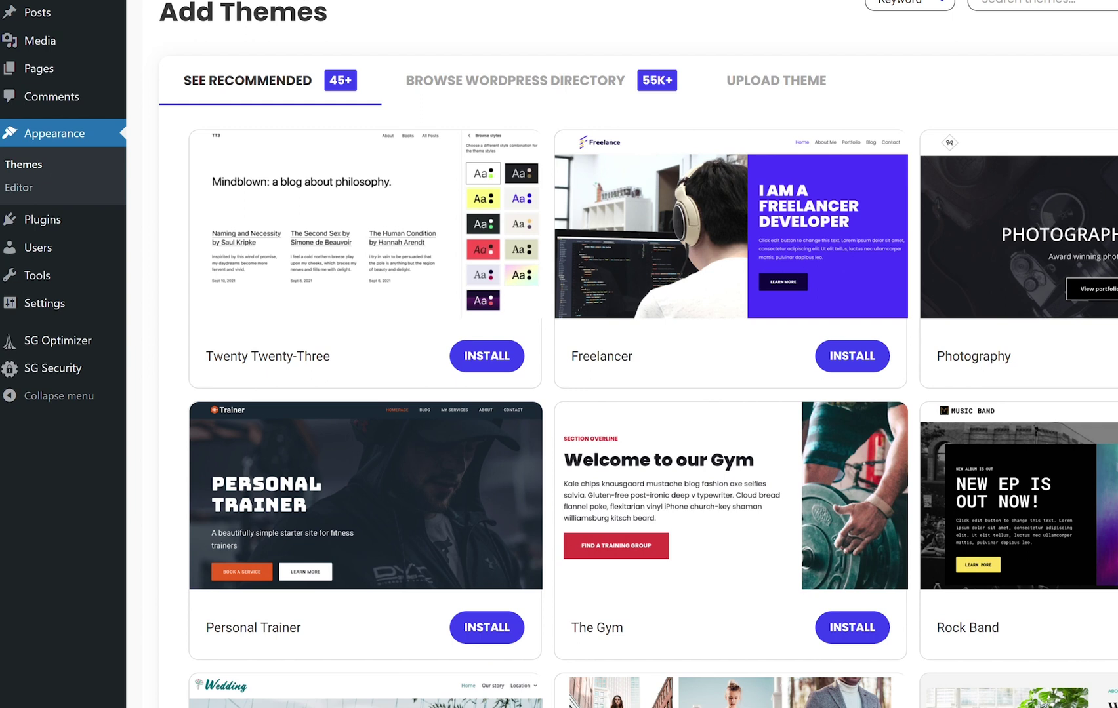
click(770, 84)
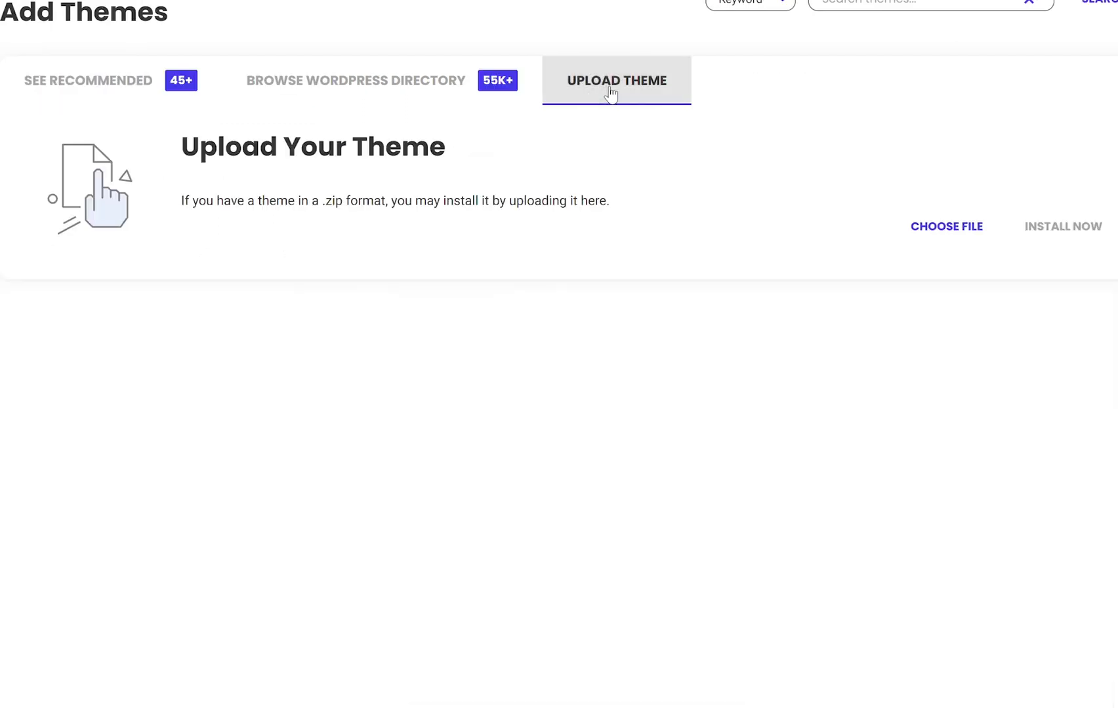
click(932, 231)
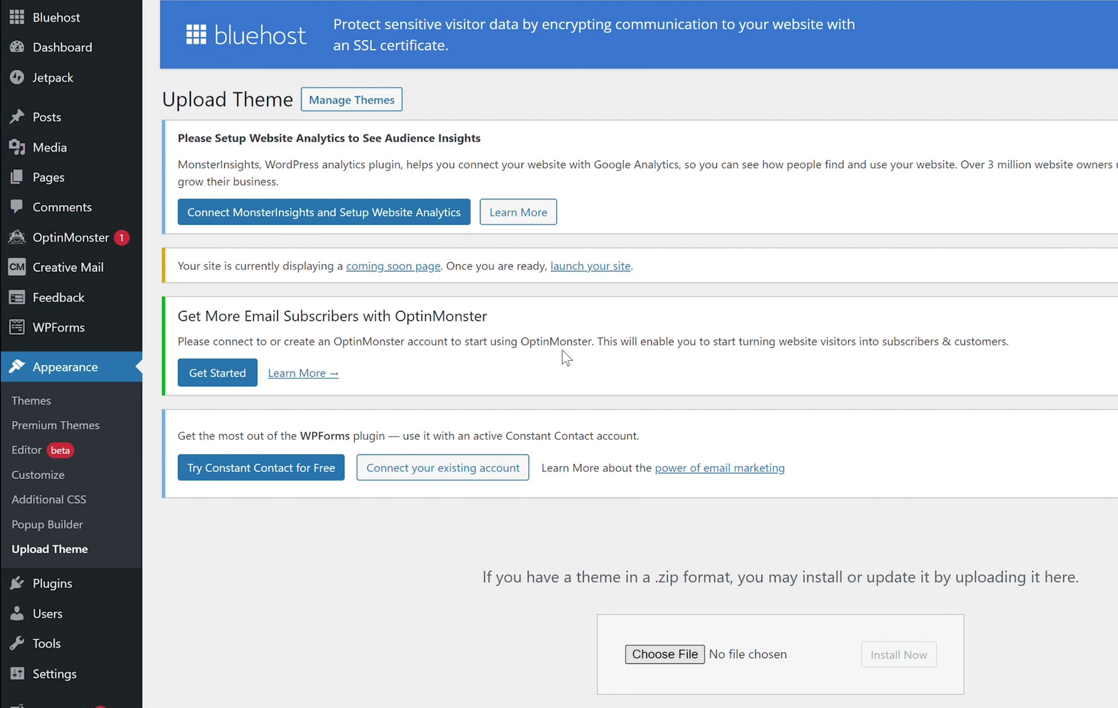
click(920, 654)
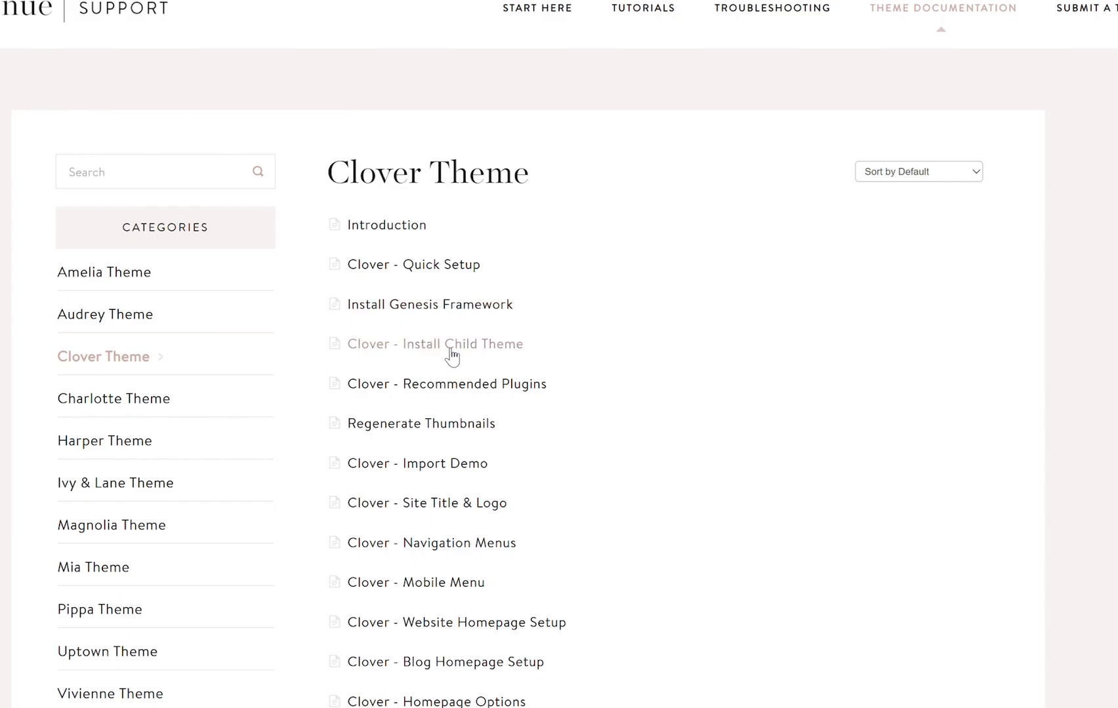
Open the Clover - Install Child Theme article with its three upload-and-activate steps.
click(449, 349)
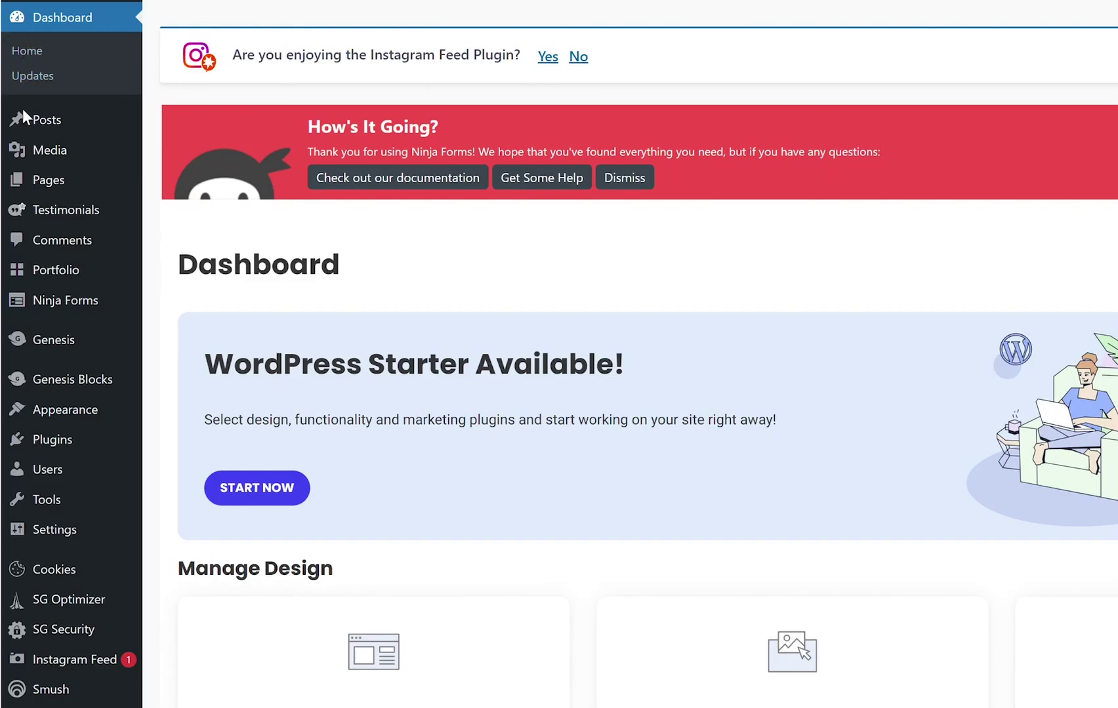
Go through Appearance > Themes > Add New to the Upload Theme page.
mouse_move(31, 126)
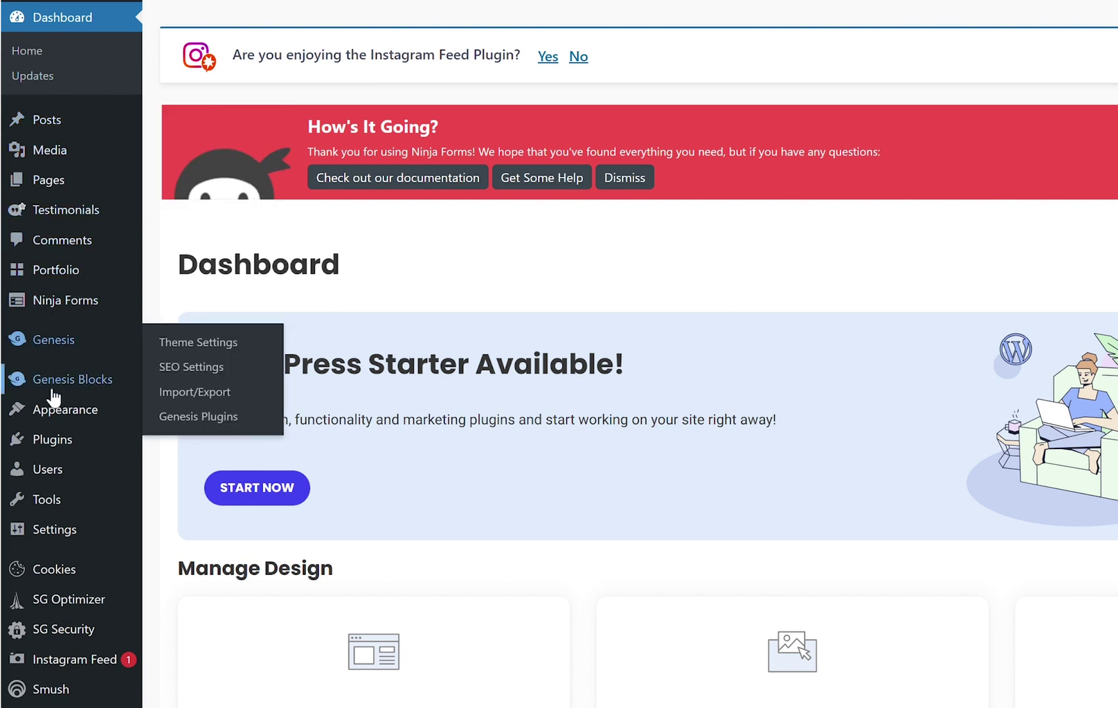
mouse_move(54, 415)
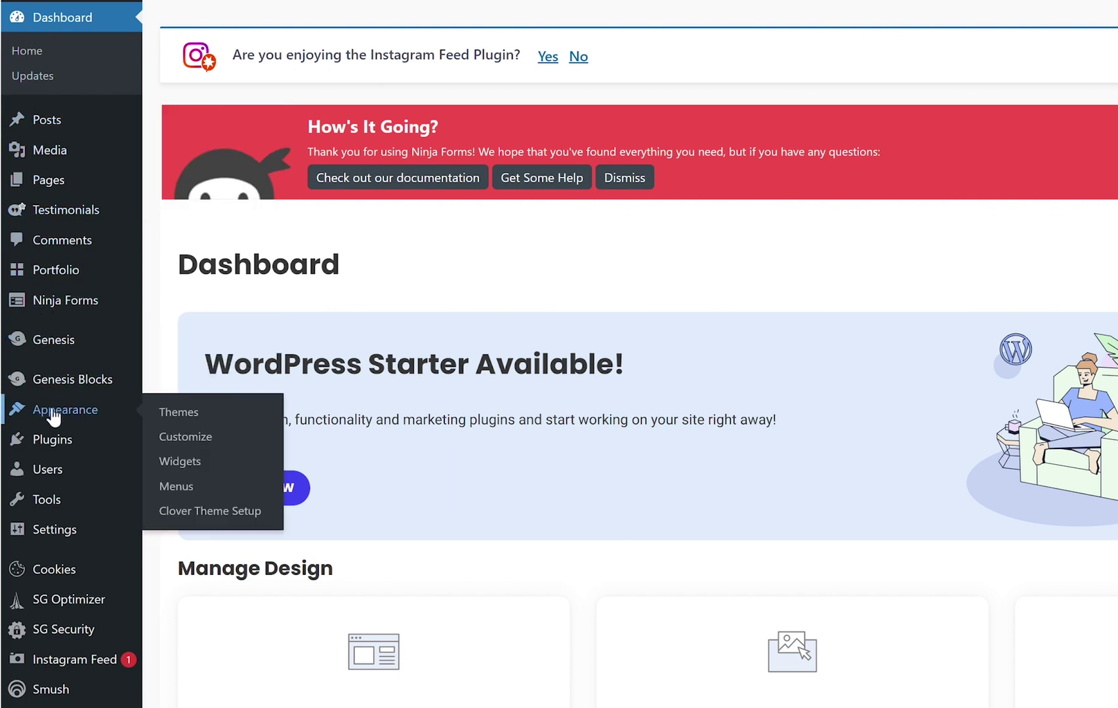
click(169, 414)
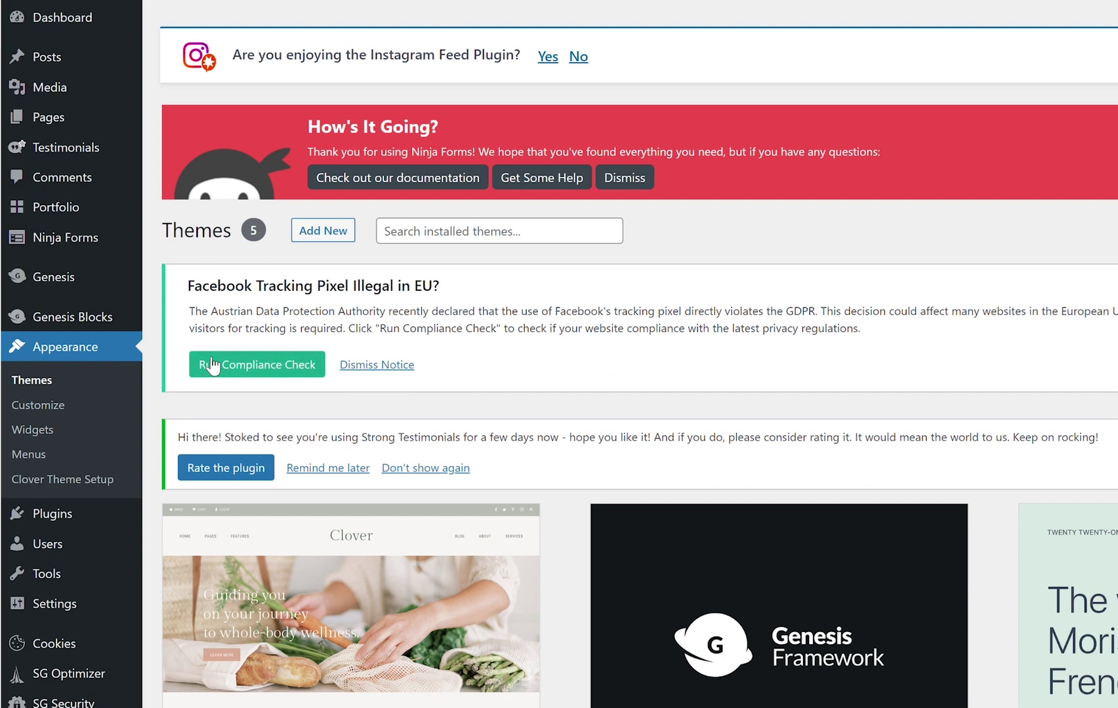
click(326, 238)
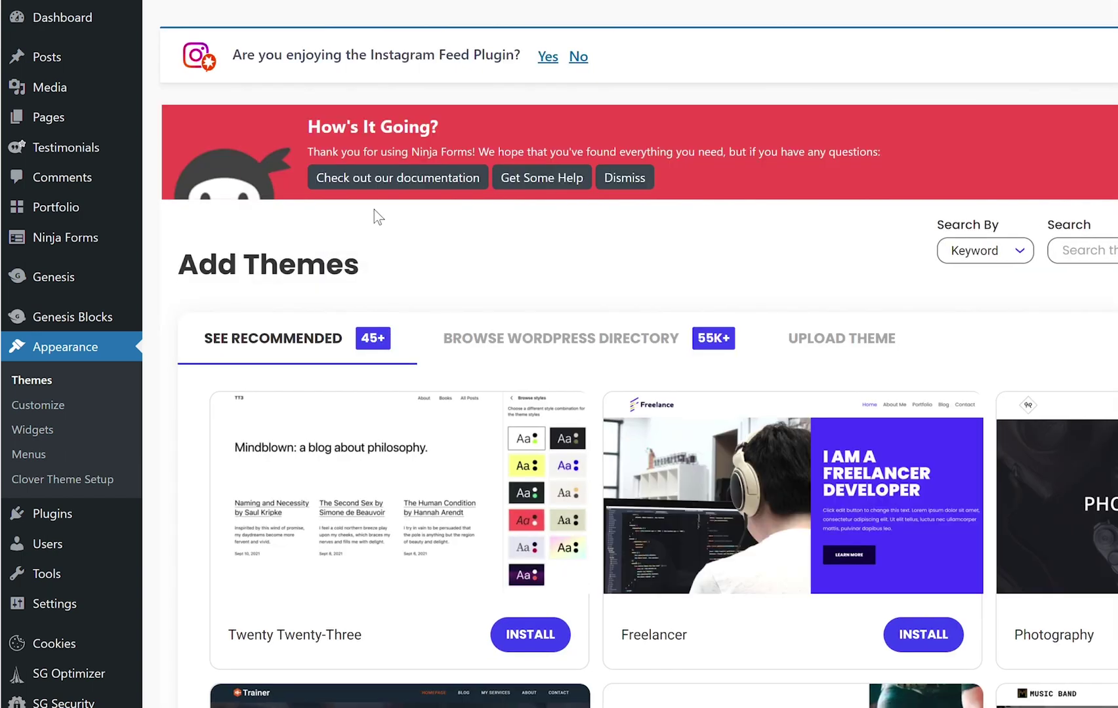
click(836, 338)
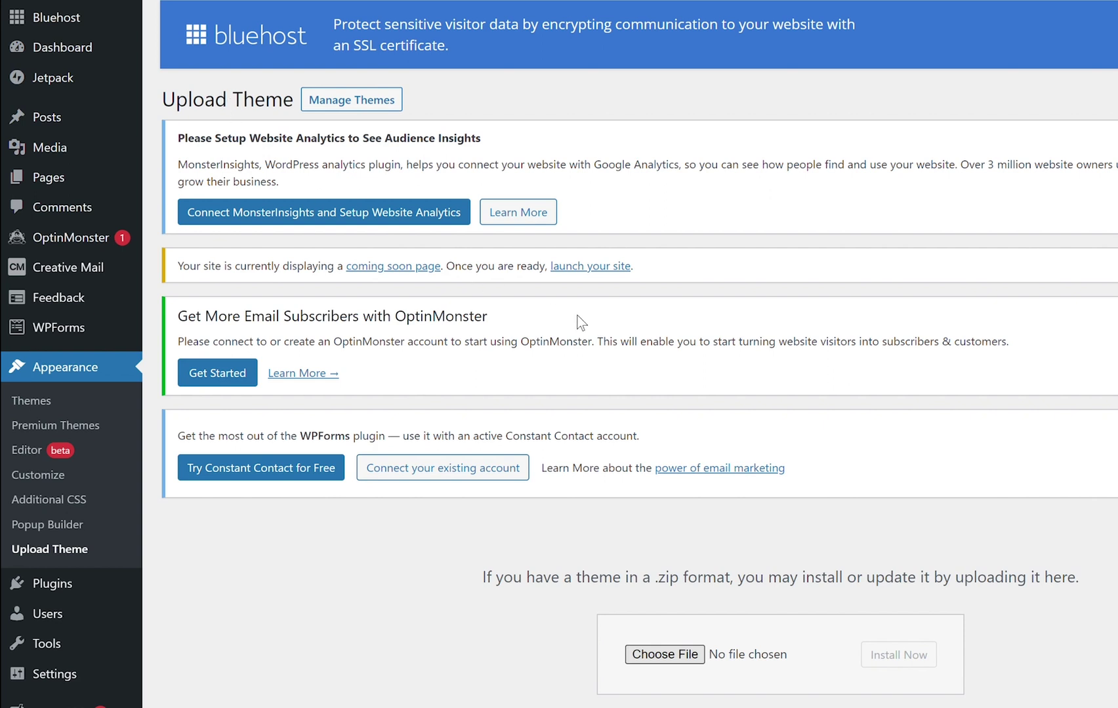
Upload and install clover-theme.1.2.5.zip, then activate the Clover theme.
click(913, 657)
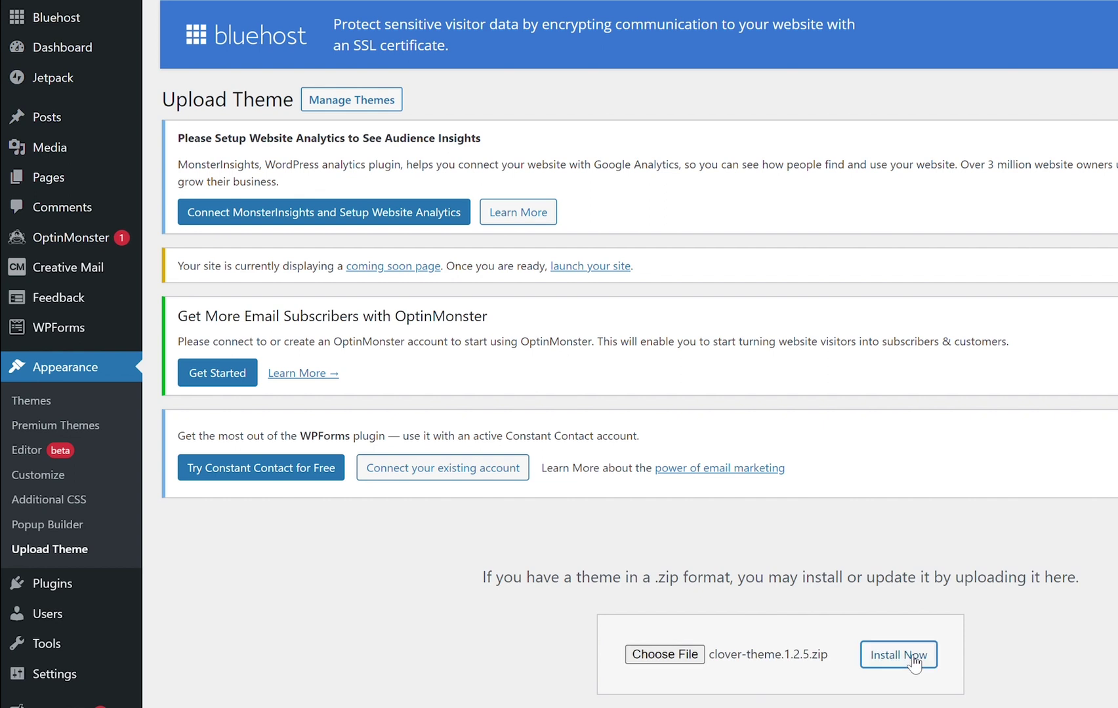
click(914, 659)
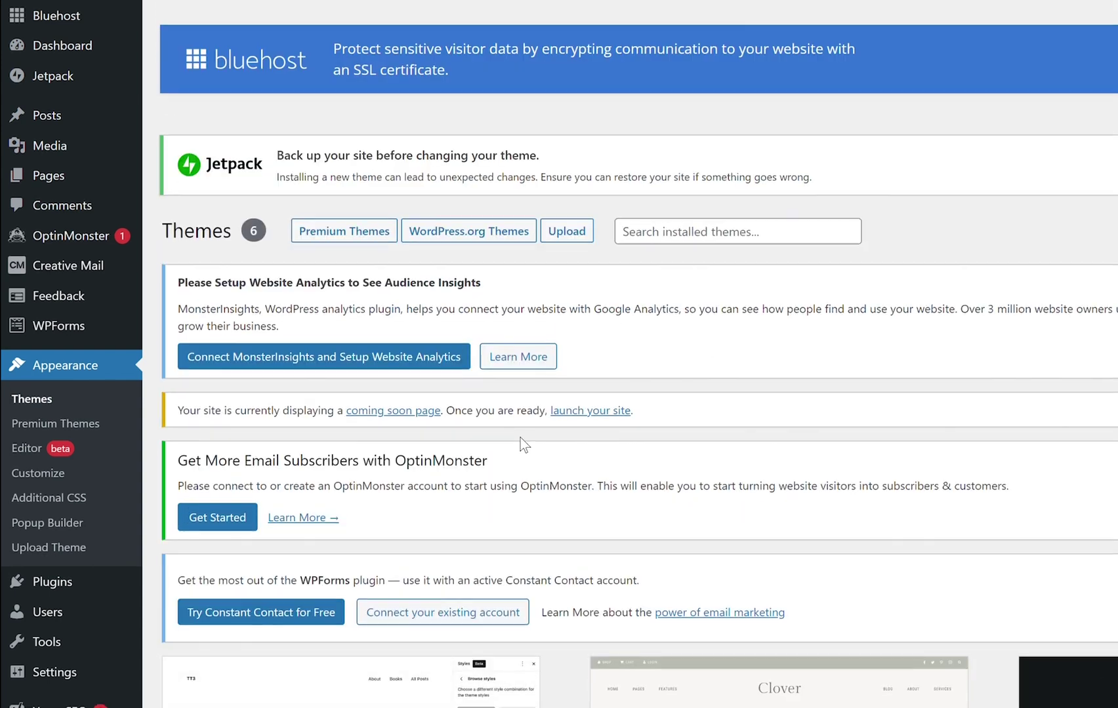
scroll(520, 437, down, 5)
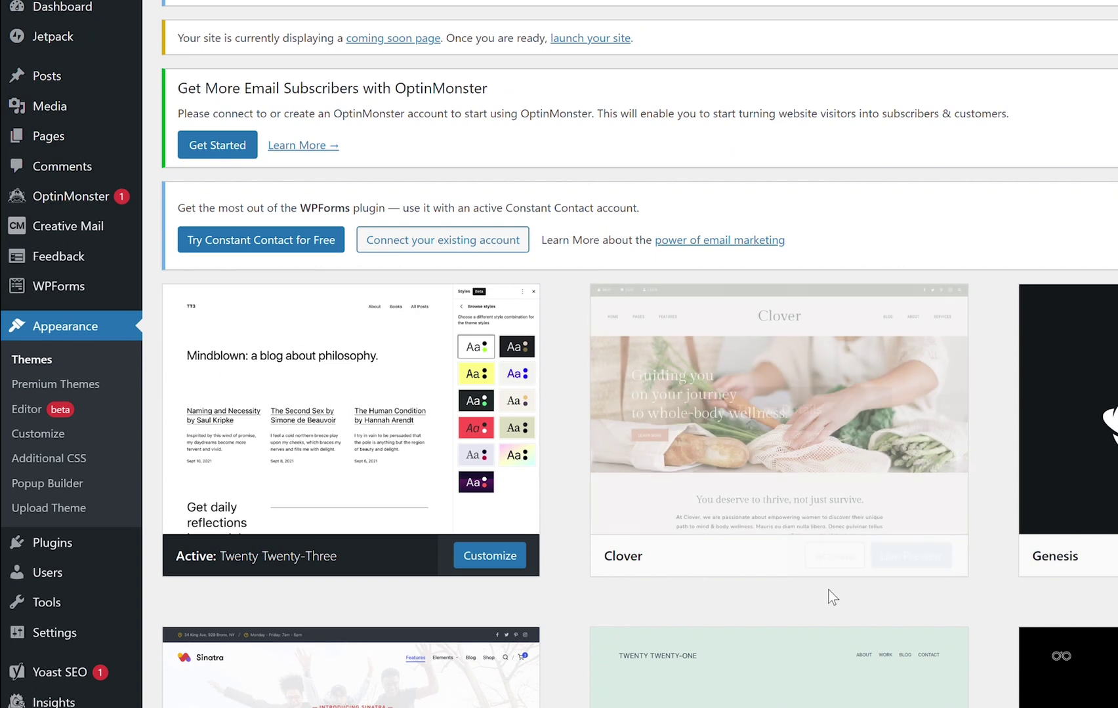
click(842, 566)
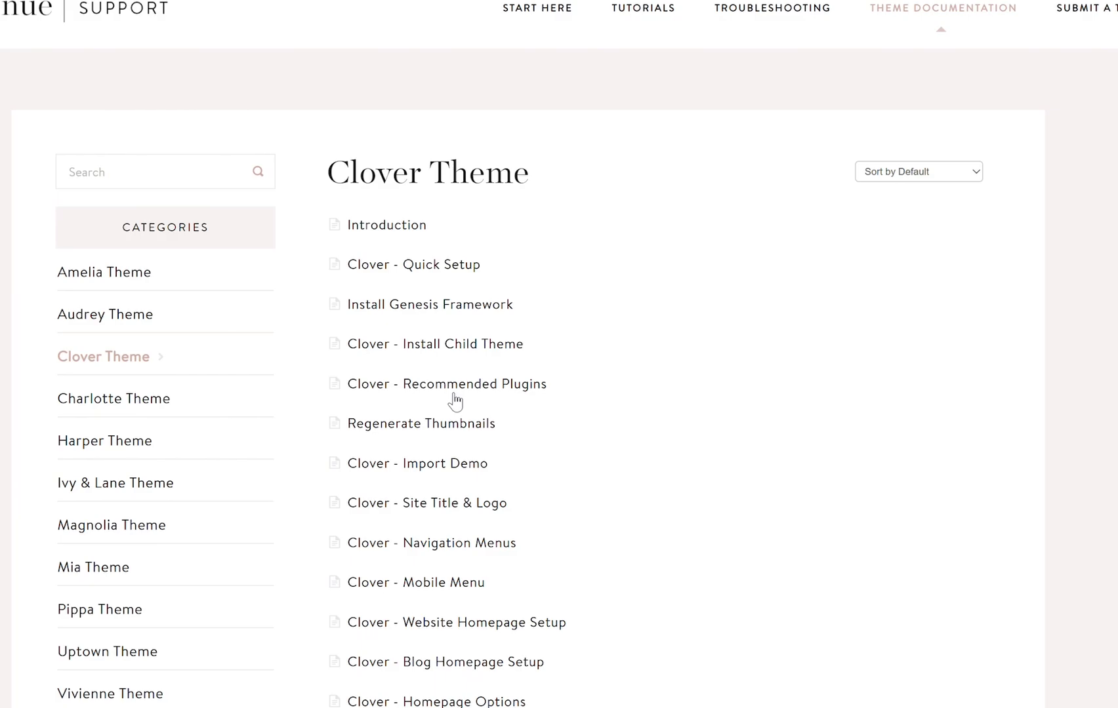
Open the Clover - Recommended Plugins article and scroll through its installation steps.
click(535, 386)
scroll(535, 387, down, 1)
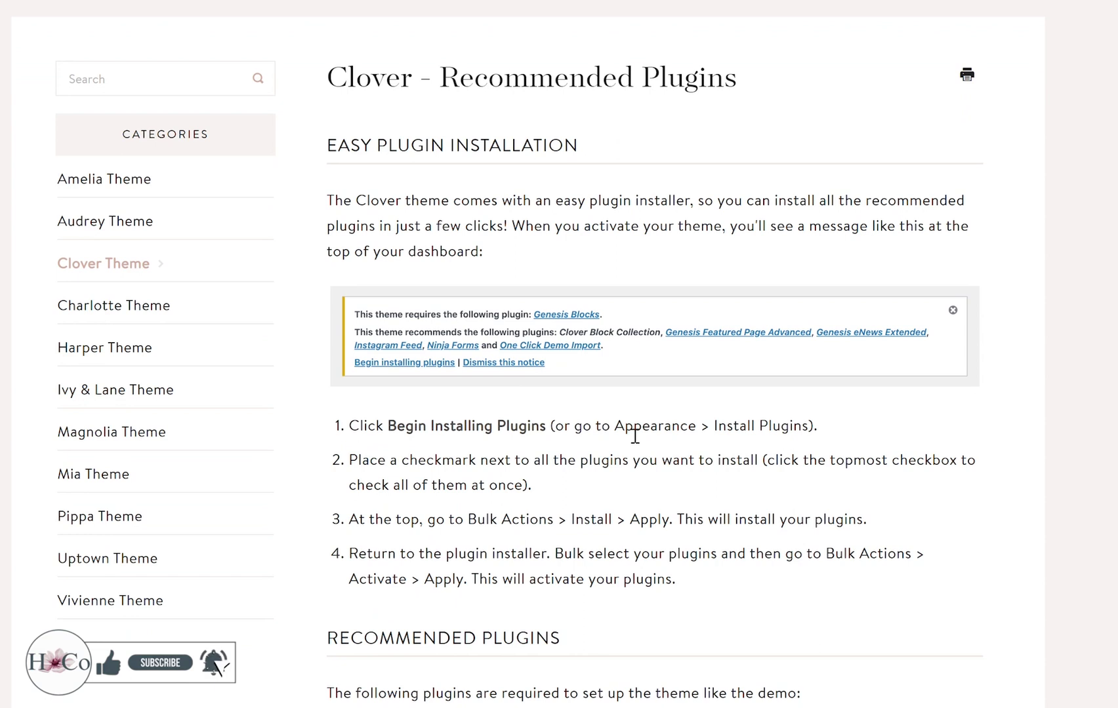
scroll(631, 439, up, 1)
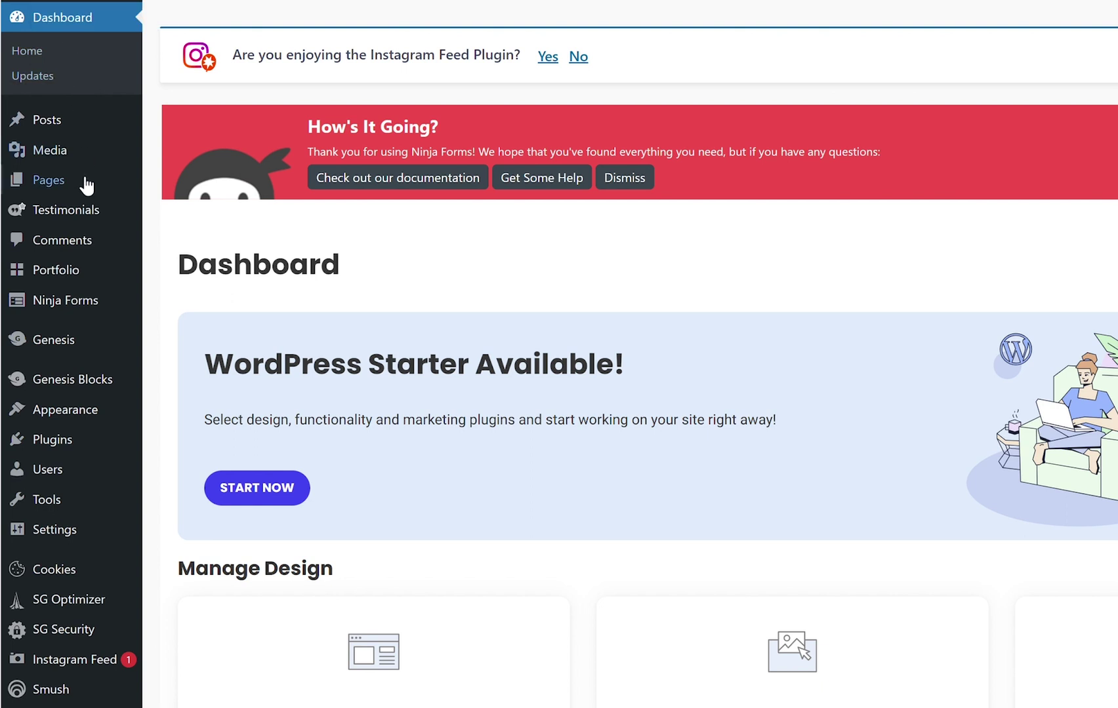
Scroll the Installed Plugins list to confirm 14 of 15 plugins are active.
click(73, 444)
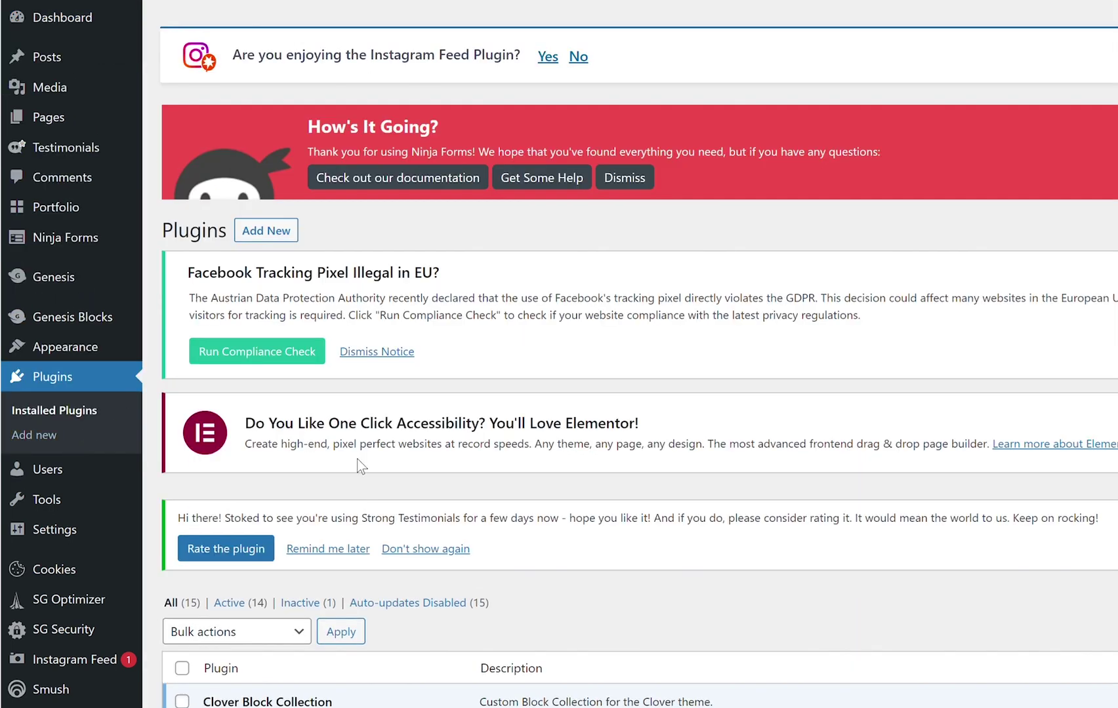
scroll(466, 438, down, 4)
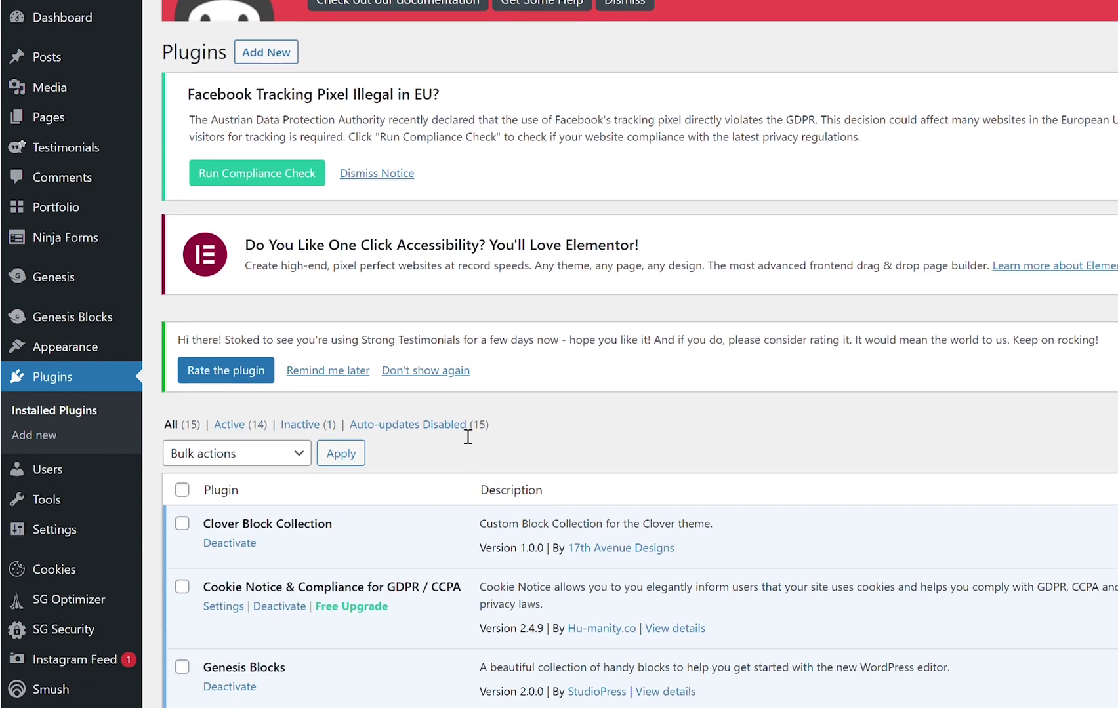
scroll(459, 429, down, 2)
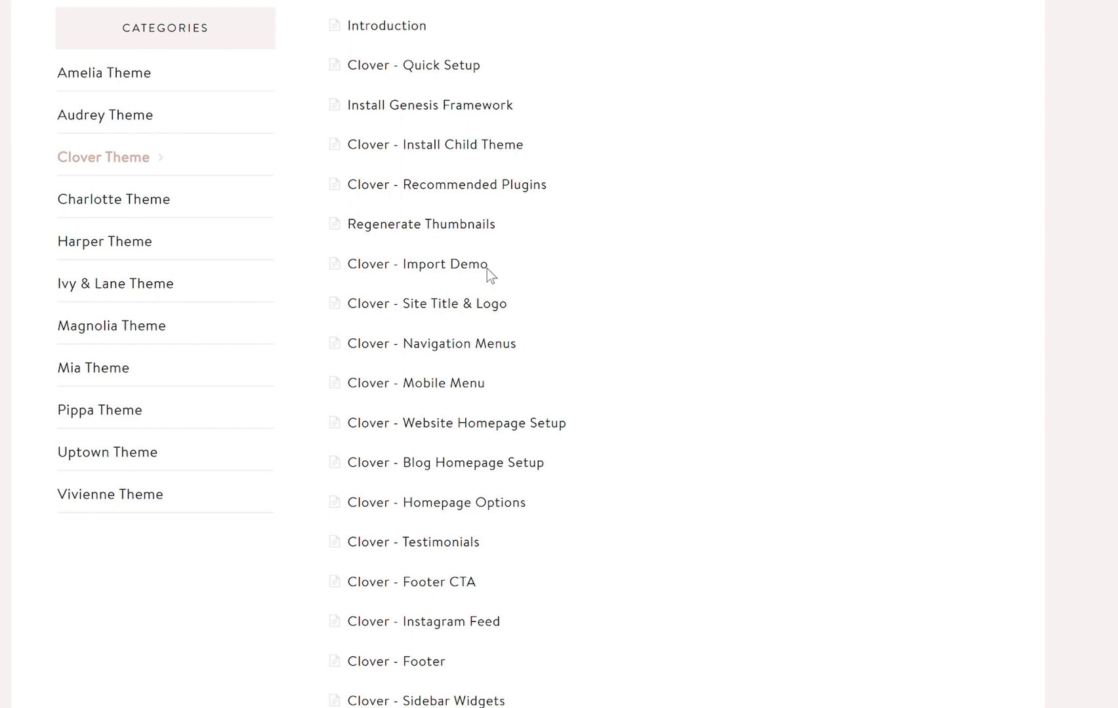
Open the 'Clover - Import Demo' article and read down to the demo screenshots with the Import Demo button.
click(487, 266)
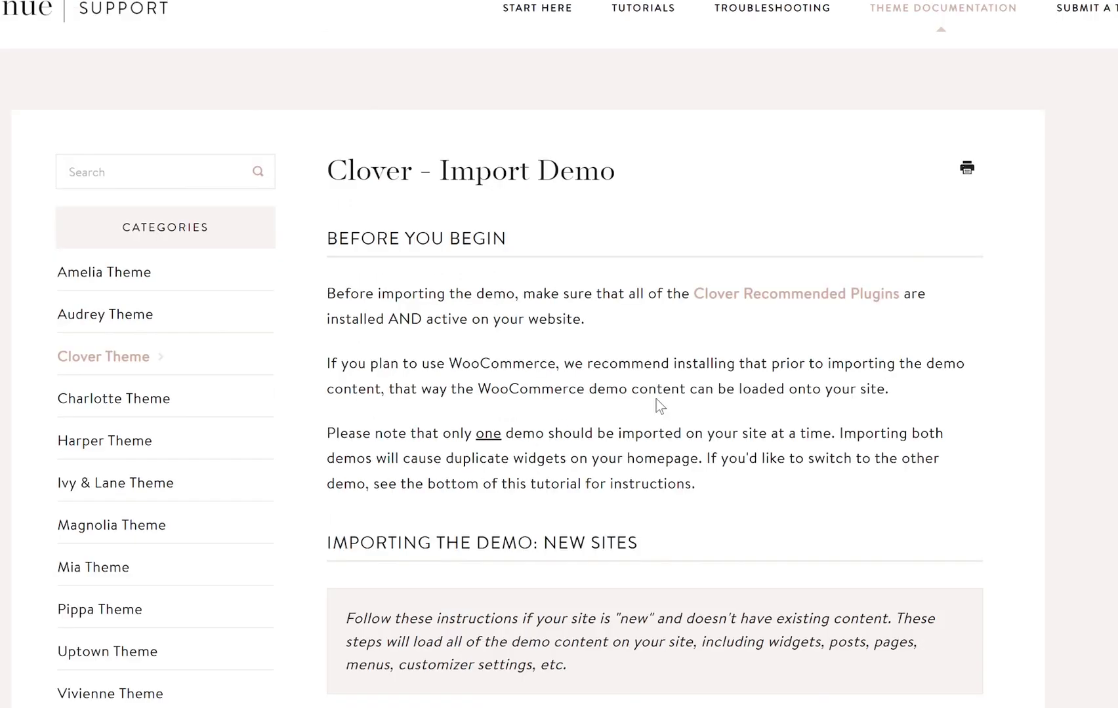
scroll(656, 399, down, 2)
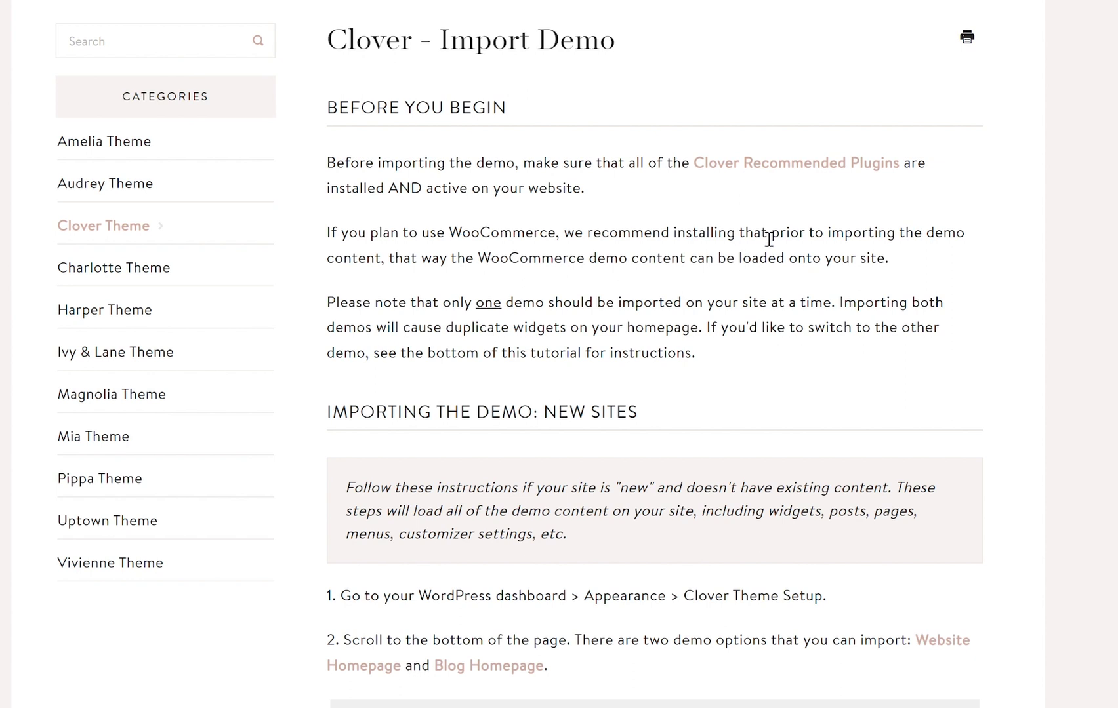
scroll(815, 258, down, 2)
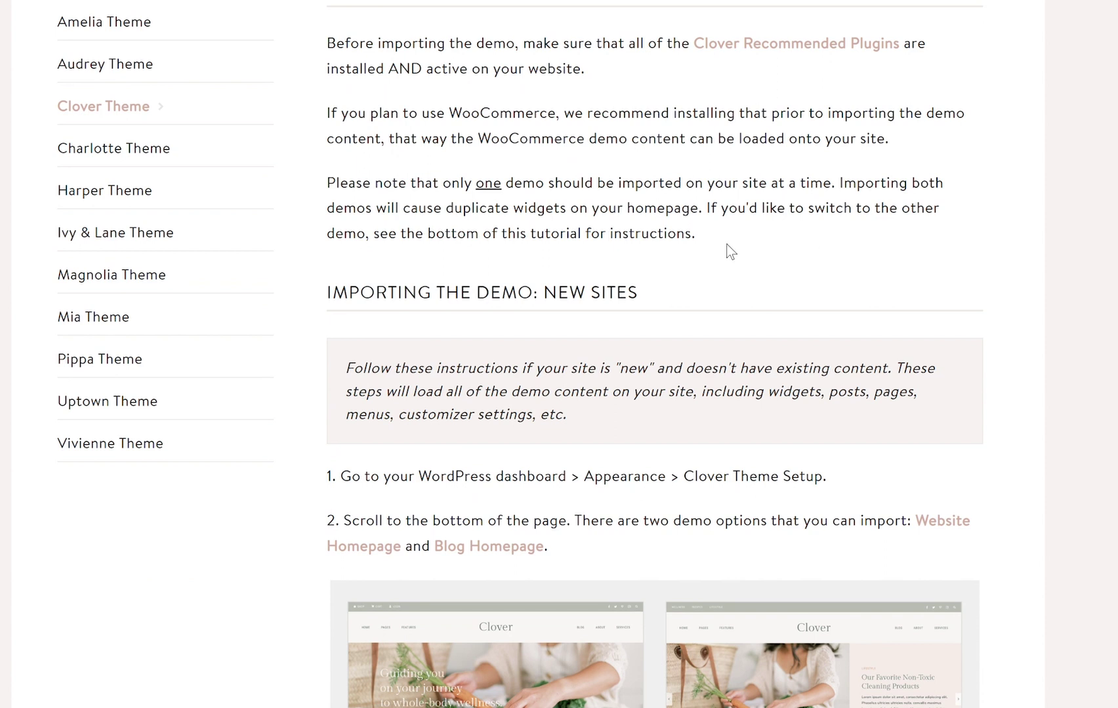
scroll(728, 252, up, 2)
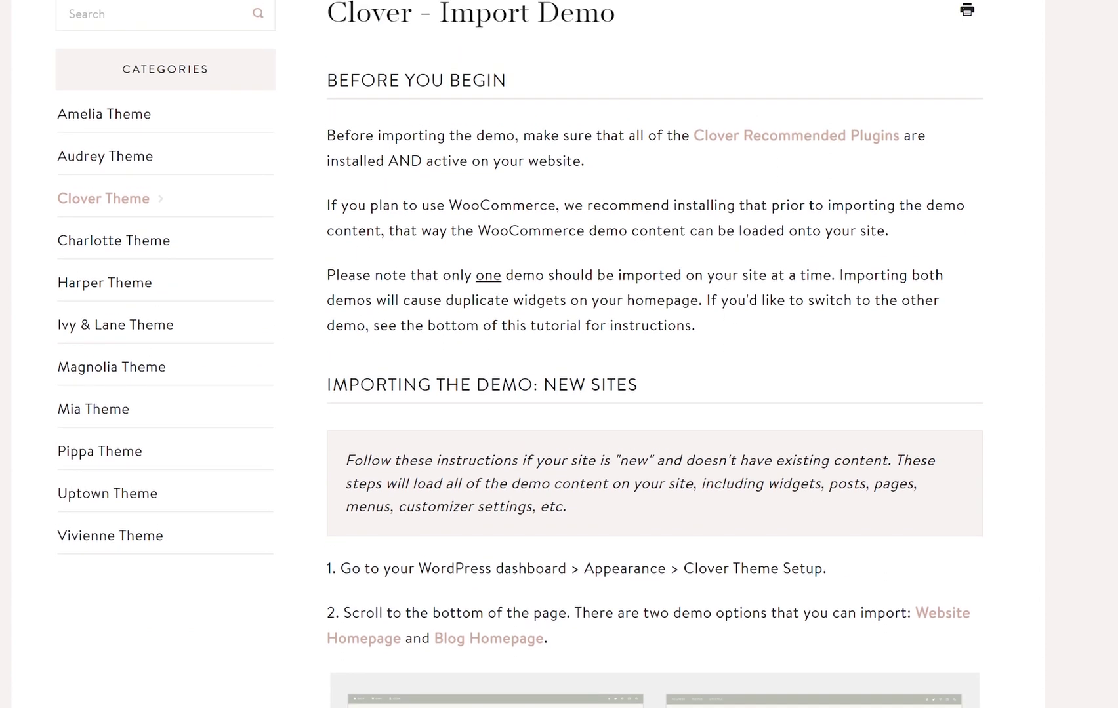
scroll(1028, 553, down, 3)
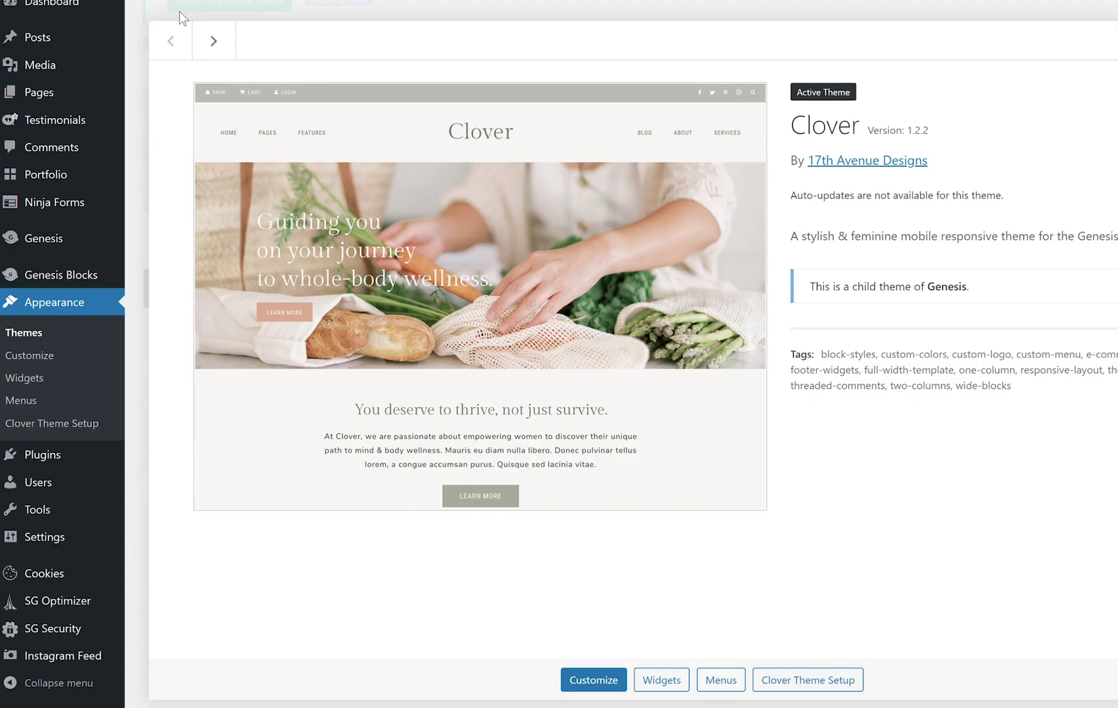
Close the theme details overlay and reopen the details of the active Clover theme.
click(65, 305)
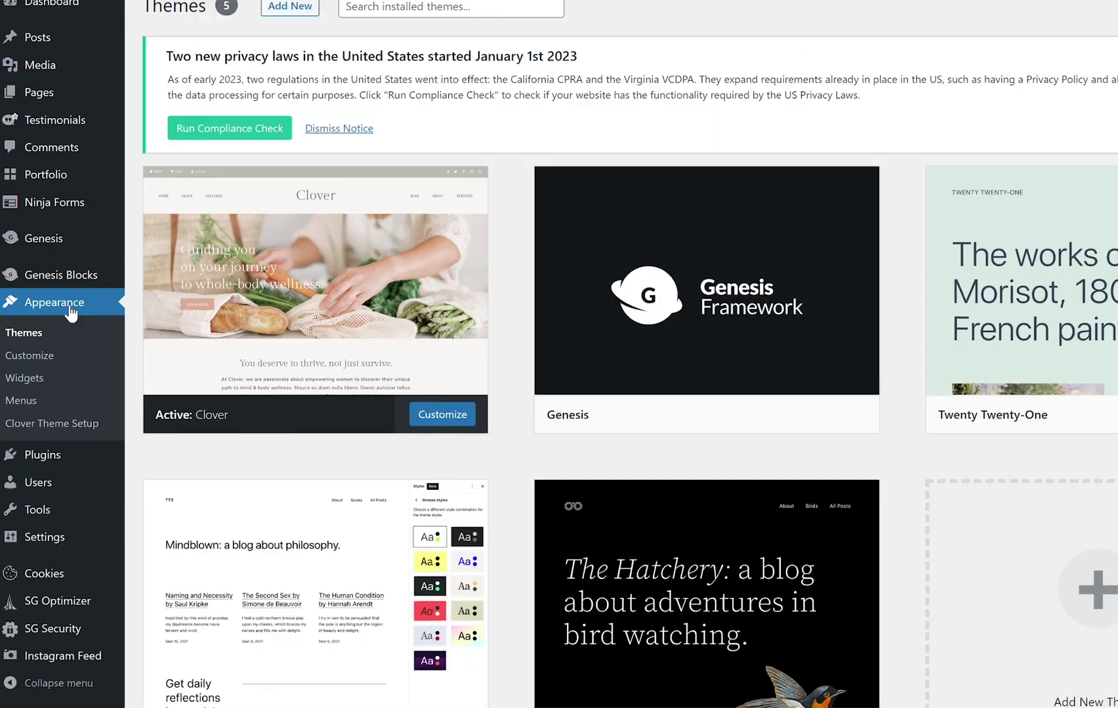
click(306, 287)
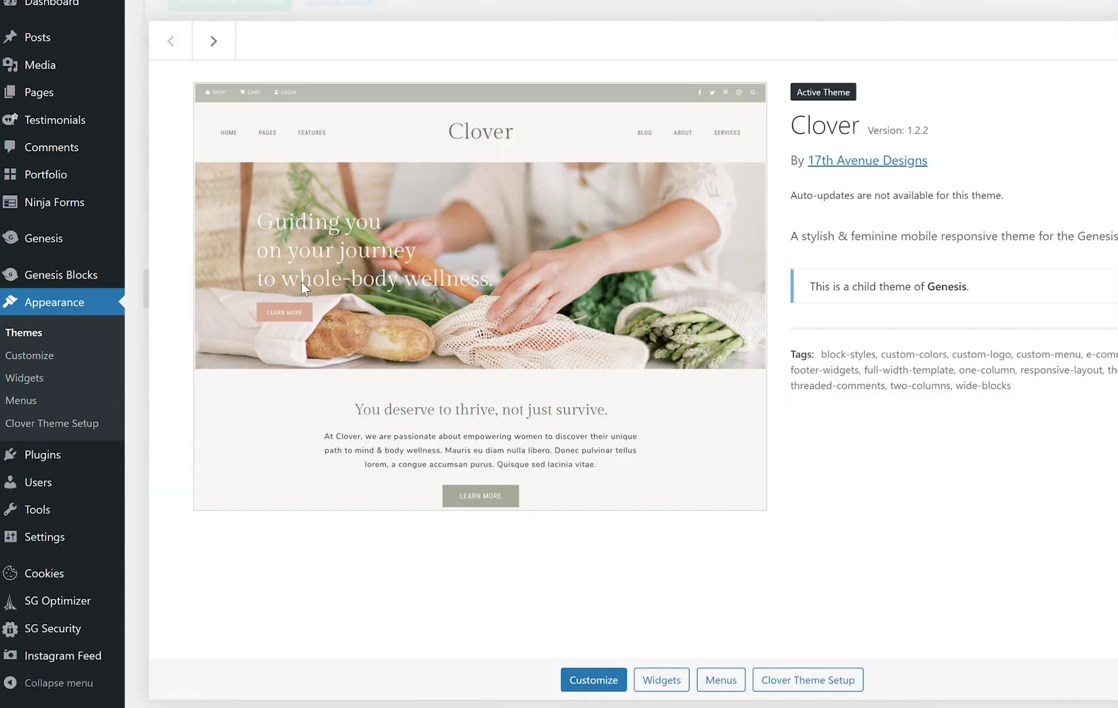
From Clover Theme Setup, choose Import Demo on the 'Clover - Website Homepage' thumbnail.
click(814, 680)
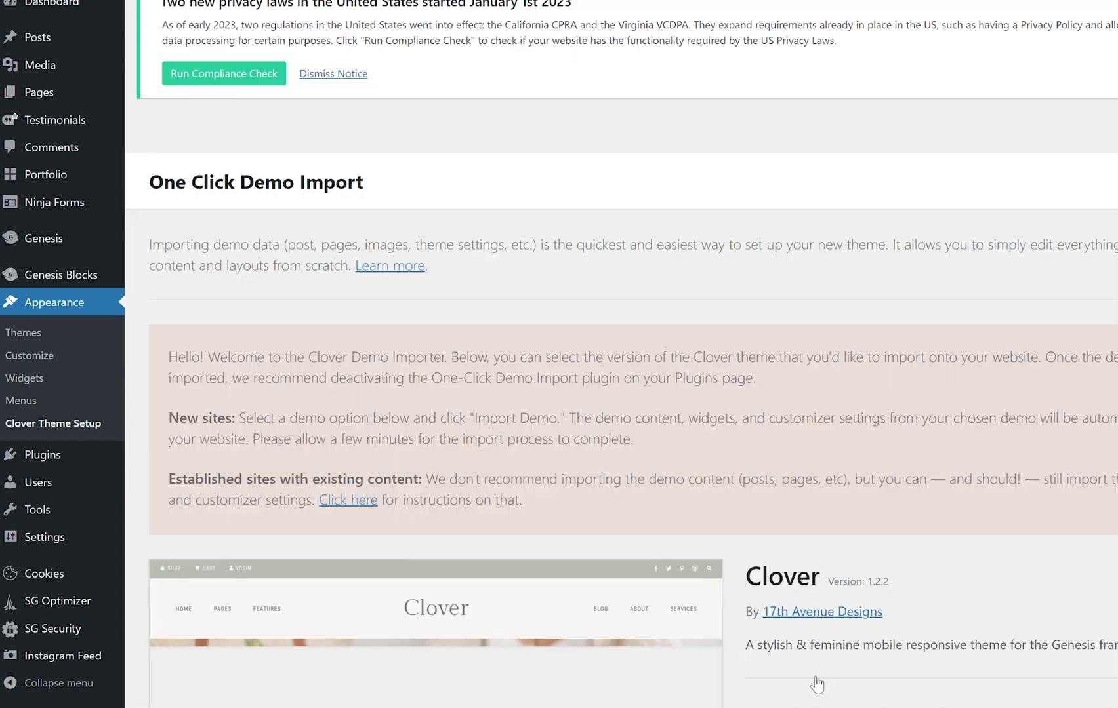
scroll(817, 685, down, 5)
scroll(817, 684, down, 1)
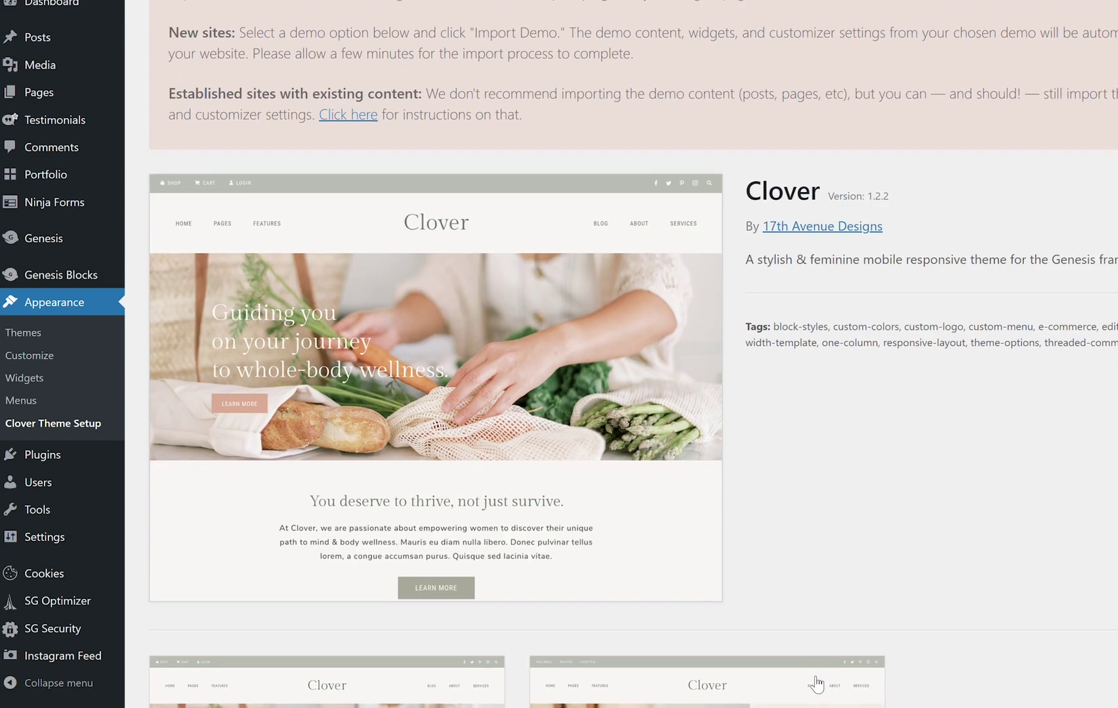
scroll(817, 684, up, 3)
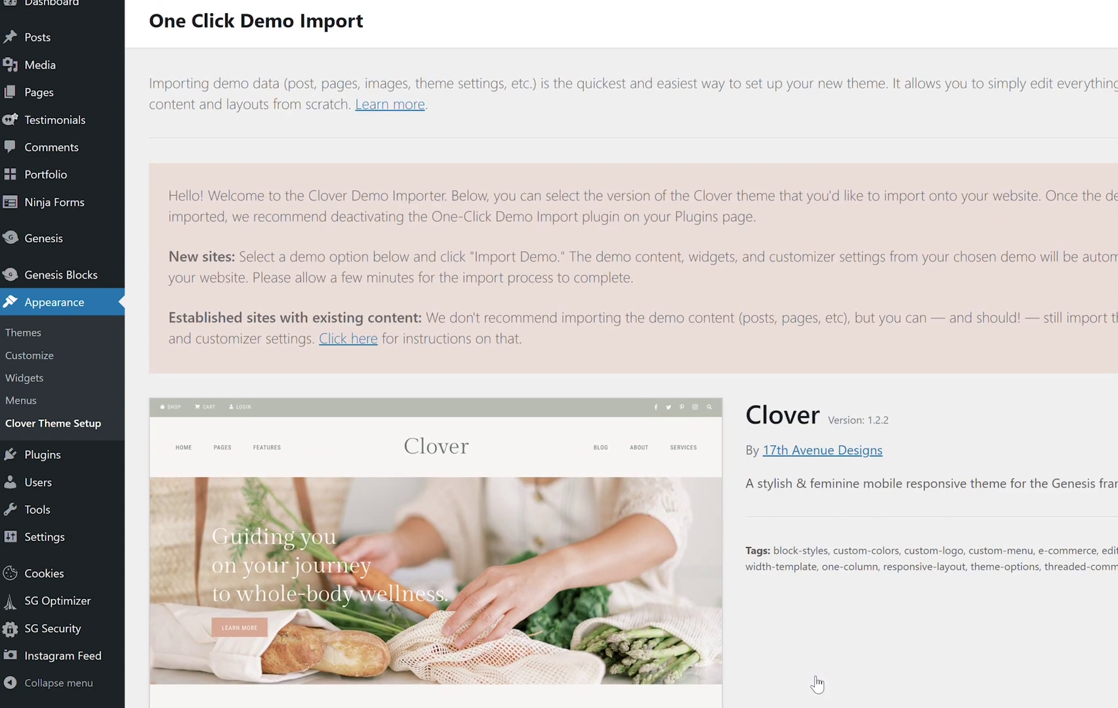
scroll(817, 684, down, 5)
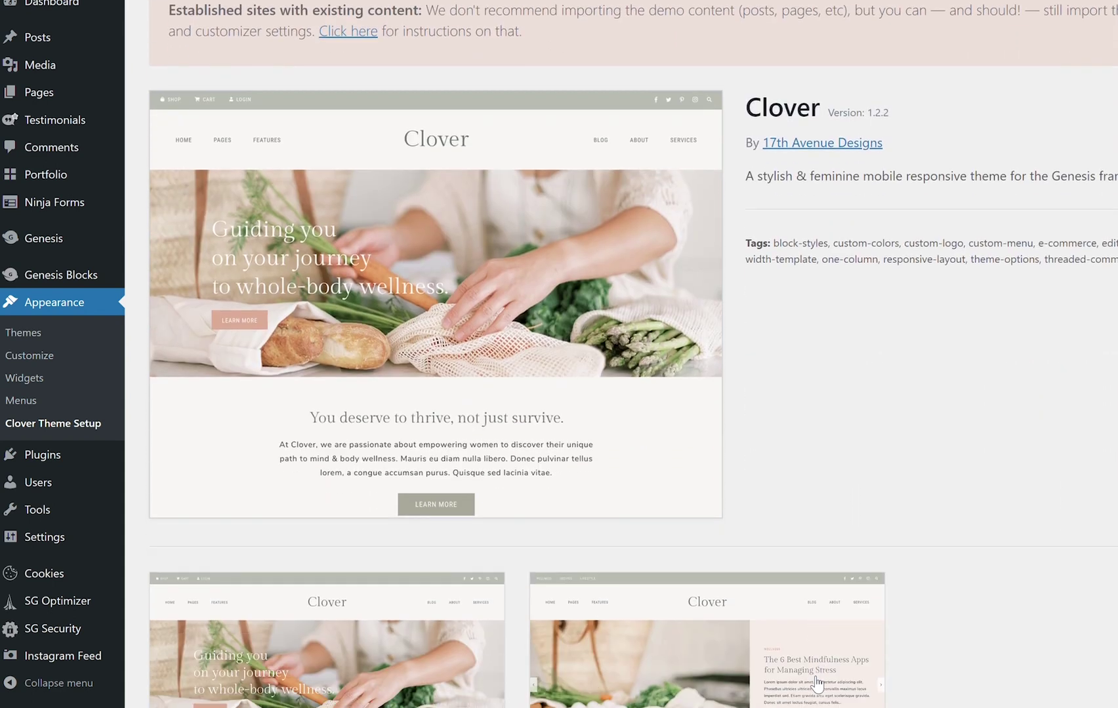
scroll(817, 684, down, 3)
mouse_move(442, 613)
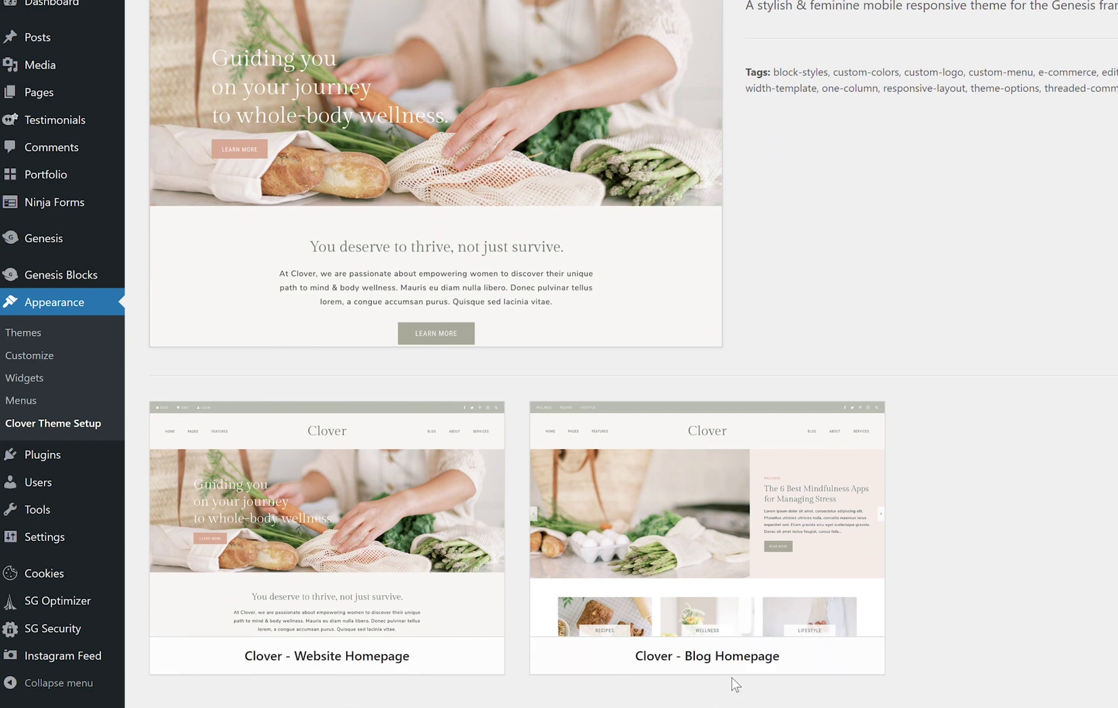
mouse_move(478, 662)
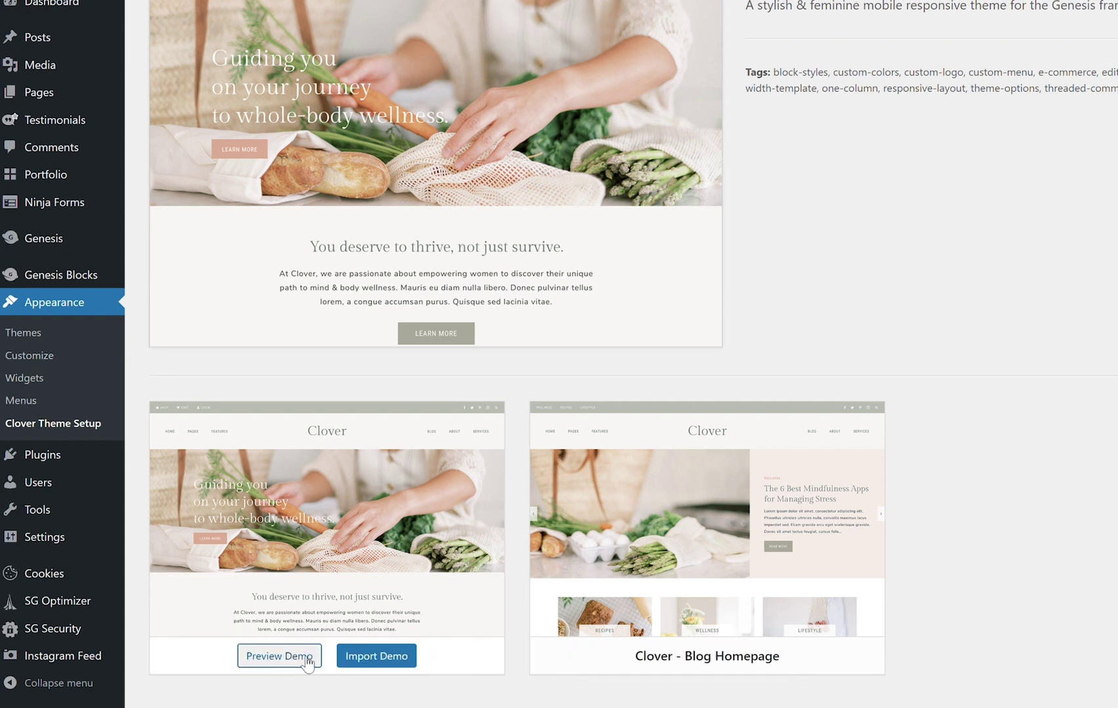
click(371, 660)
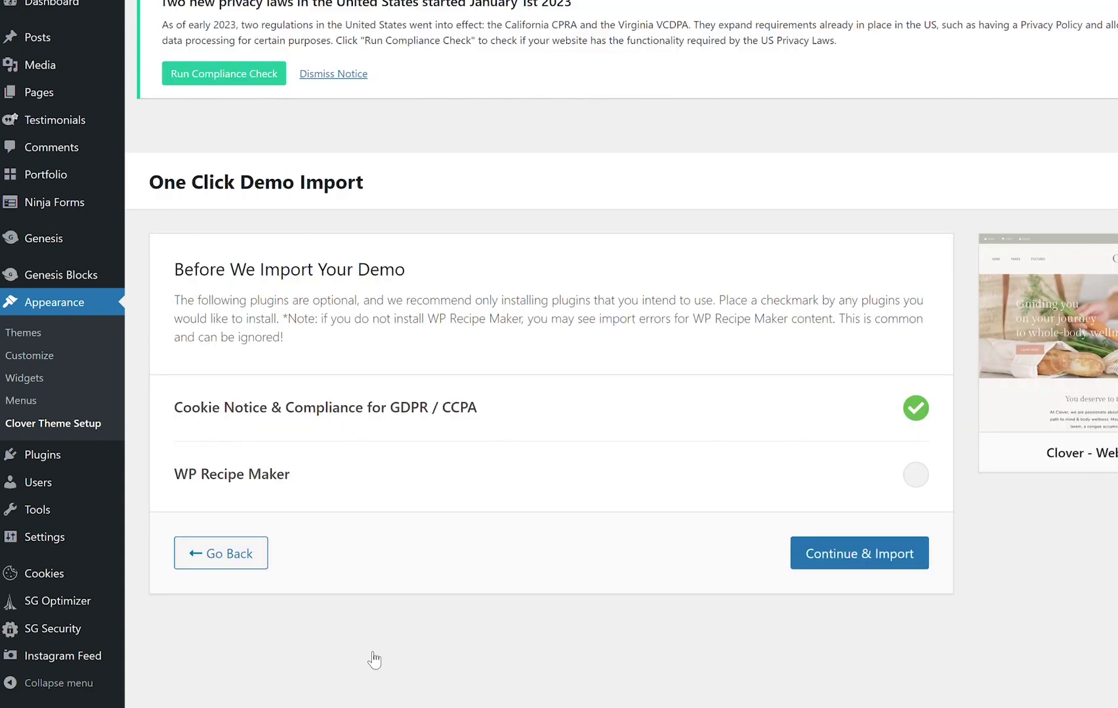
Run the Clover Website Homepage import with Continue & Import and scroll the completion warnings log.
click(855, 563)
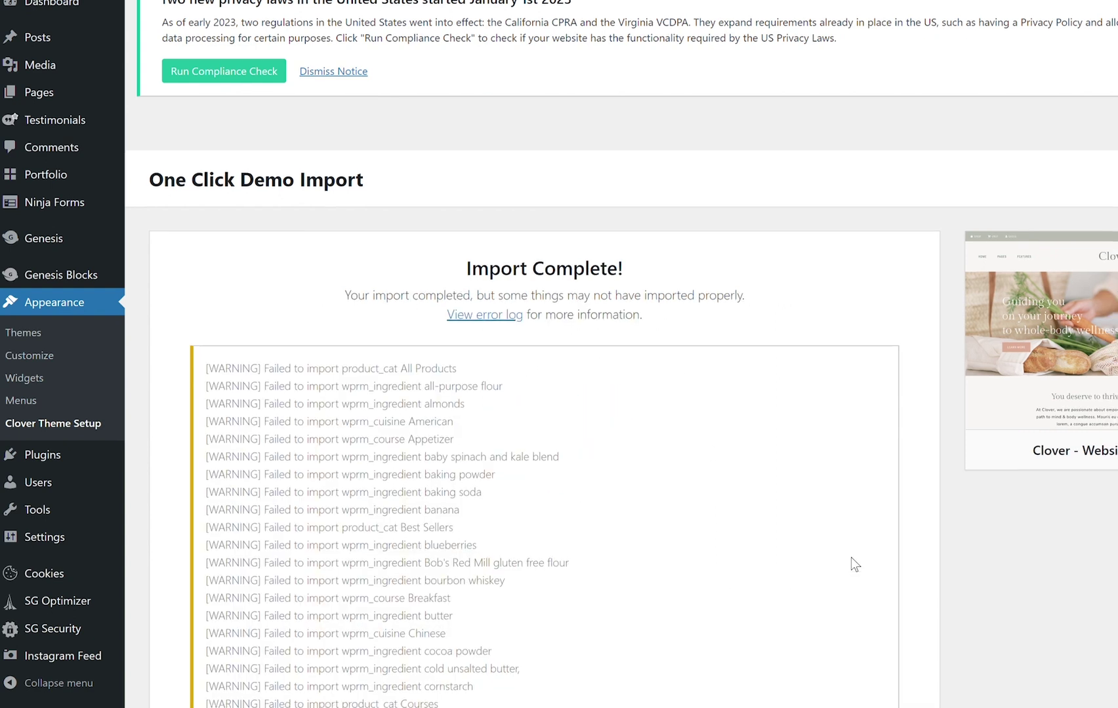
scroll(855, 564, down, 10)
scroll(855, 564, down, 12)
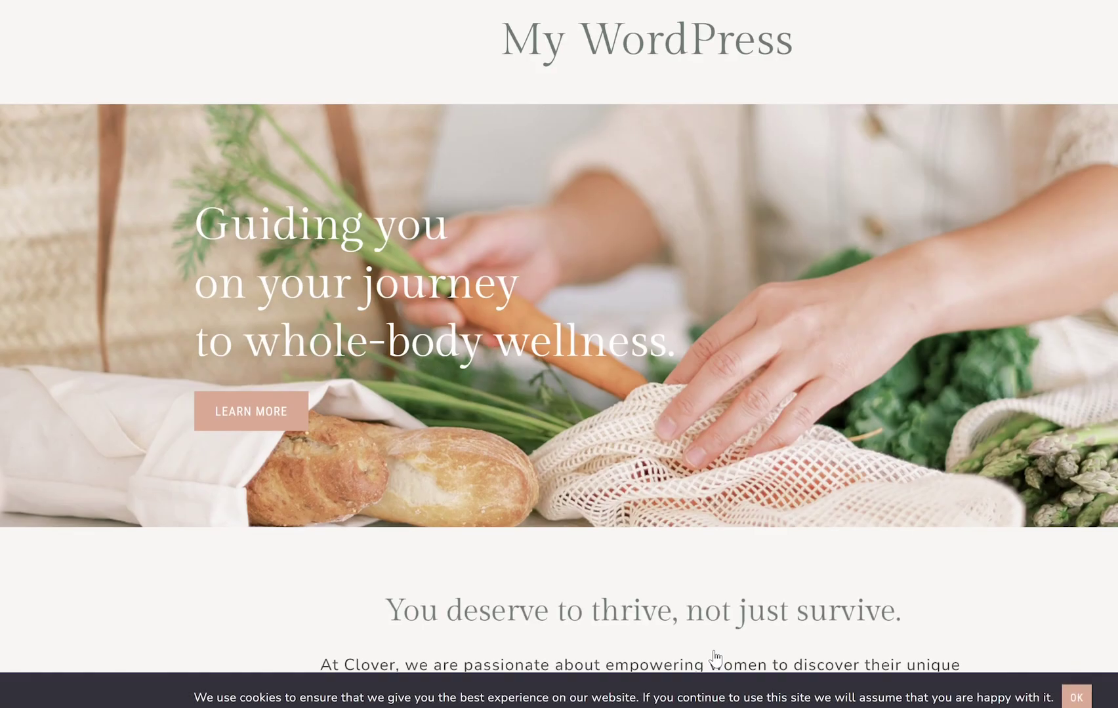
scroll(715, 658, down, 10)
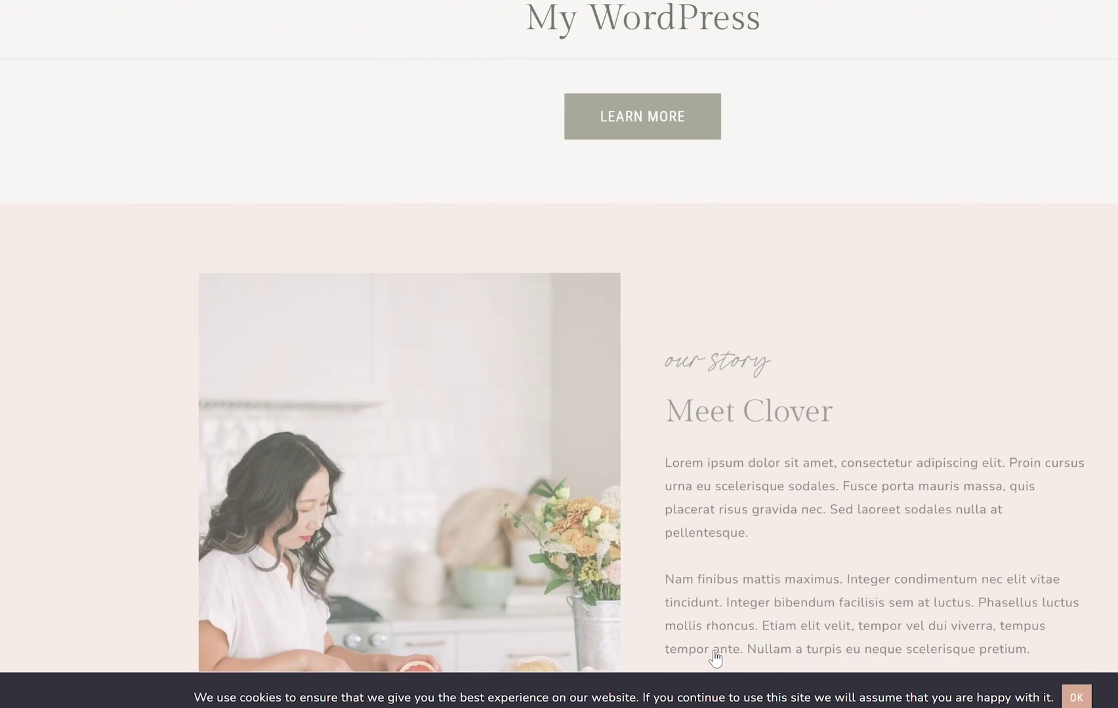
scroll(715, 658, down, 5)
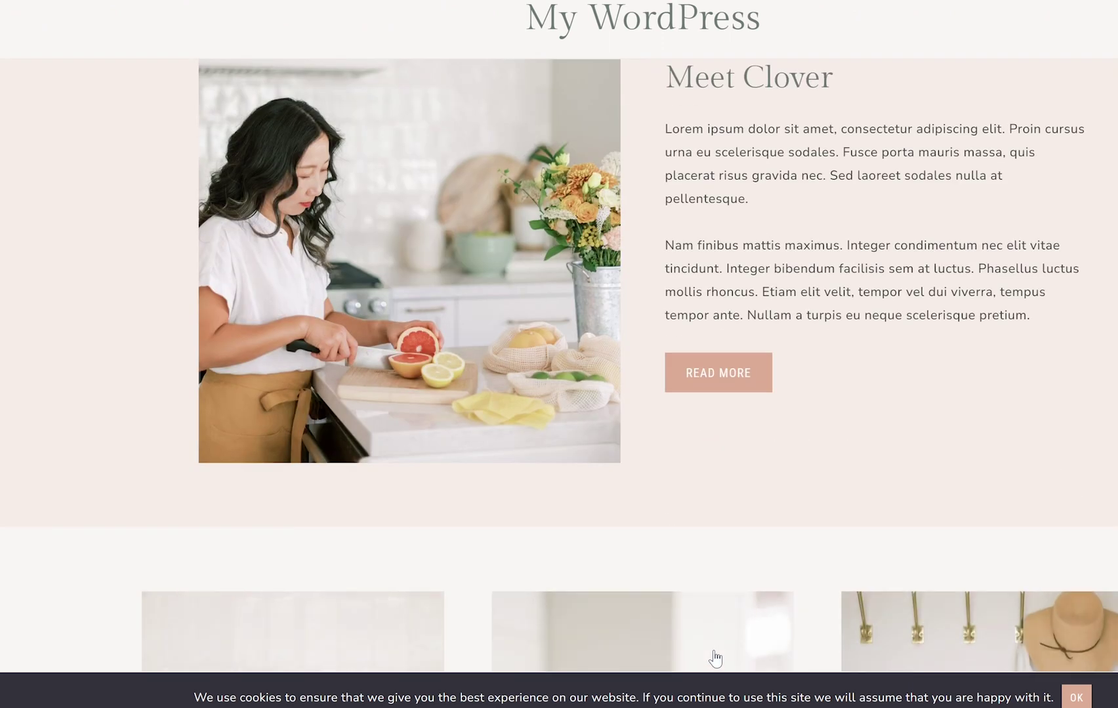
scroll(715, 658, down, 8)
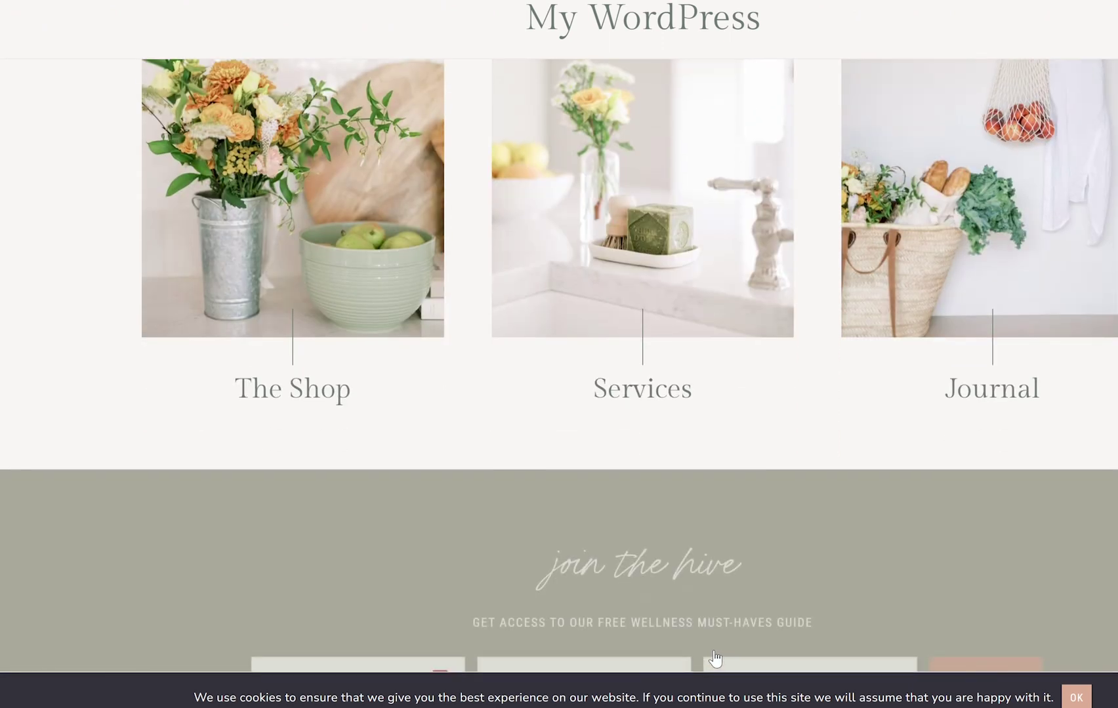
scroll(715, 658, down, 10)
scroll(716, 658, down, 11)
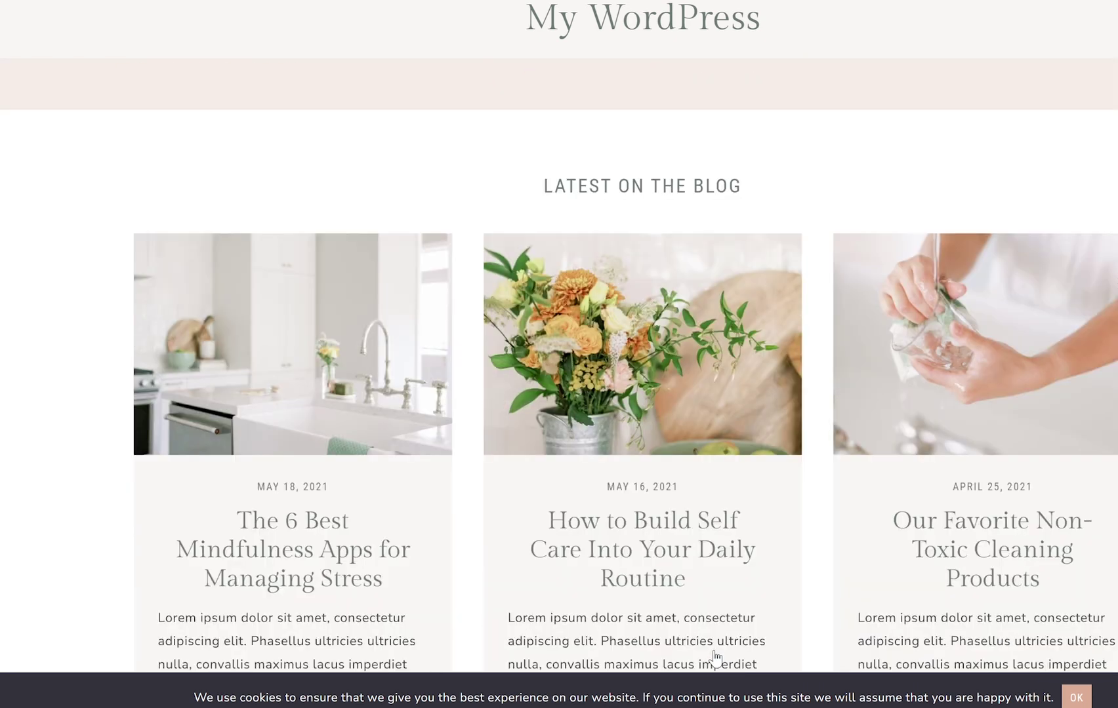
scroll(716, 658, down, 17)
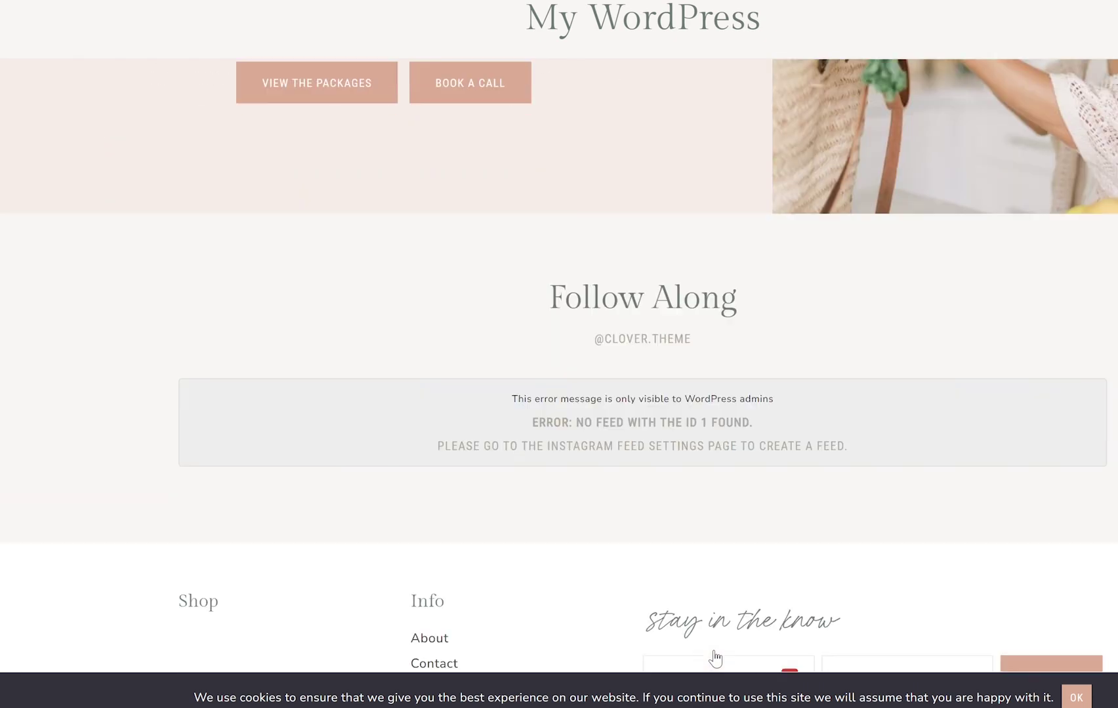